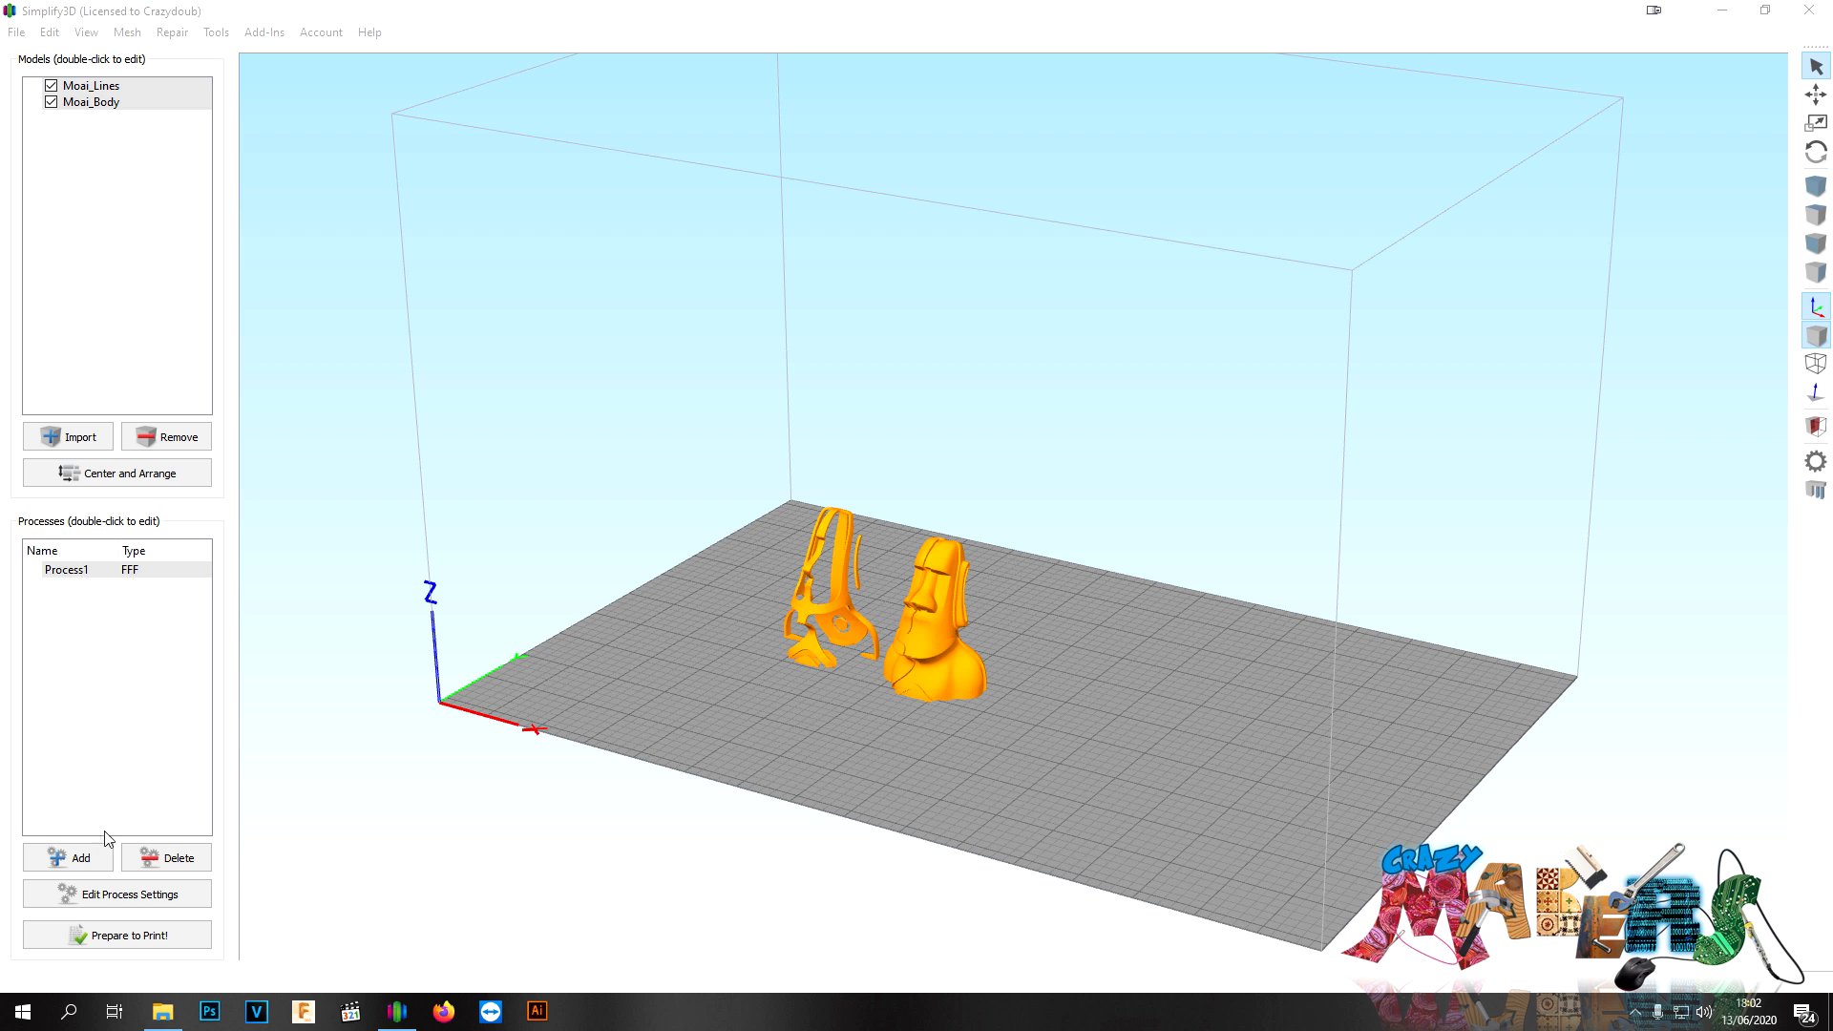
- Select the CraftUnique CraftBot 3 profile in the process settings and remove it from the saved profiles
click(91, 893)
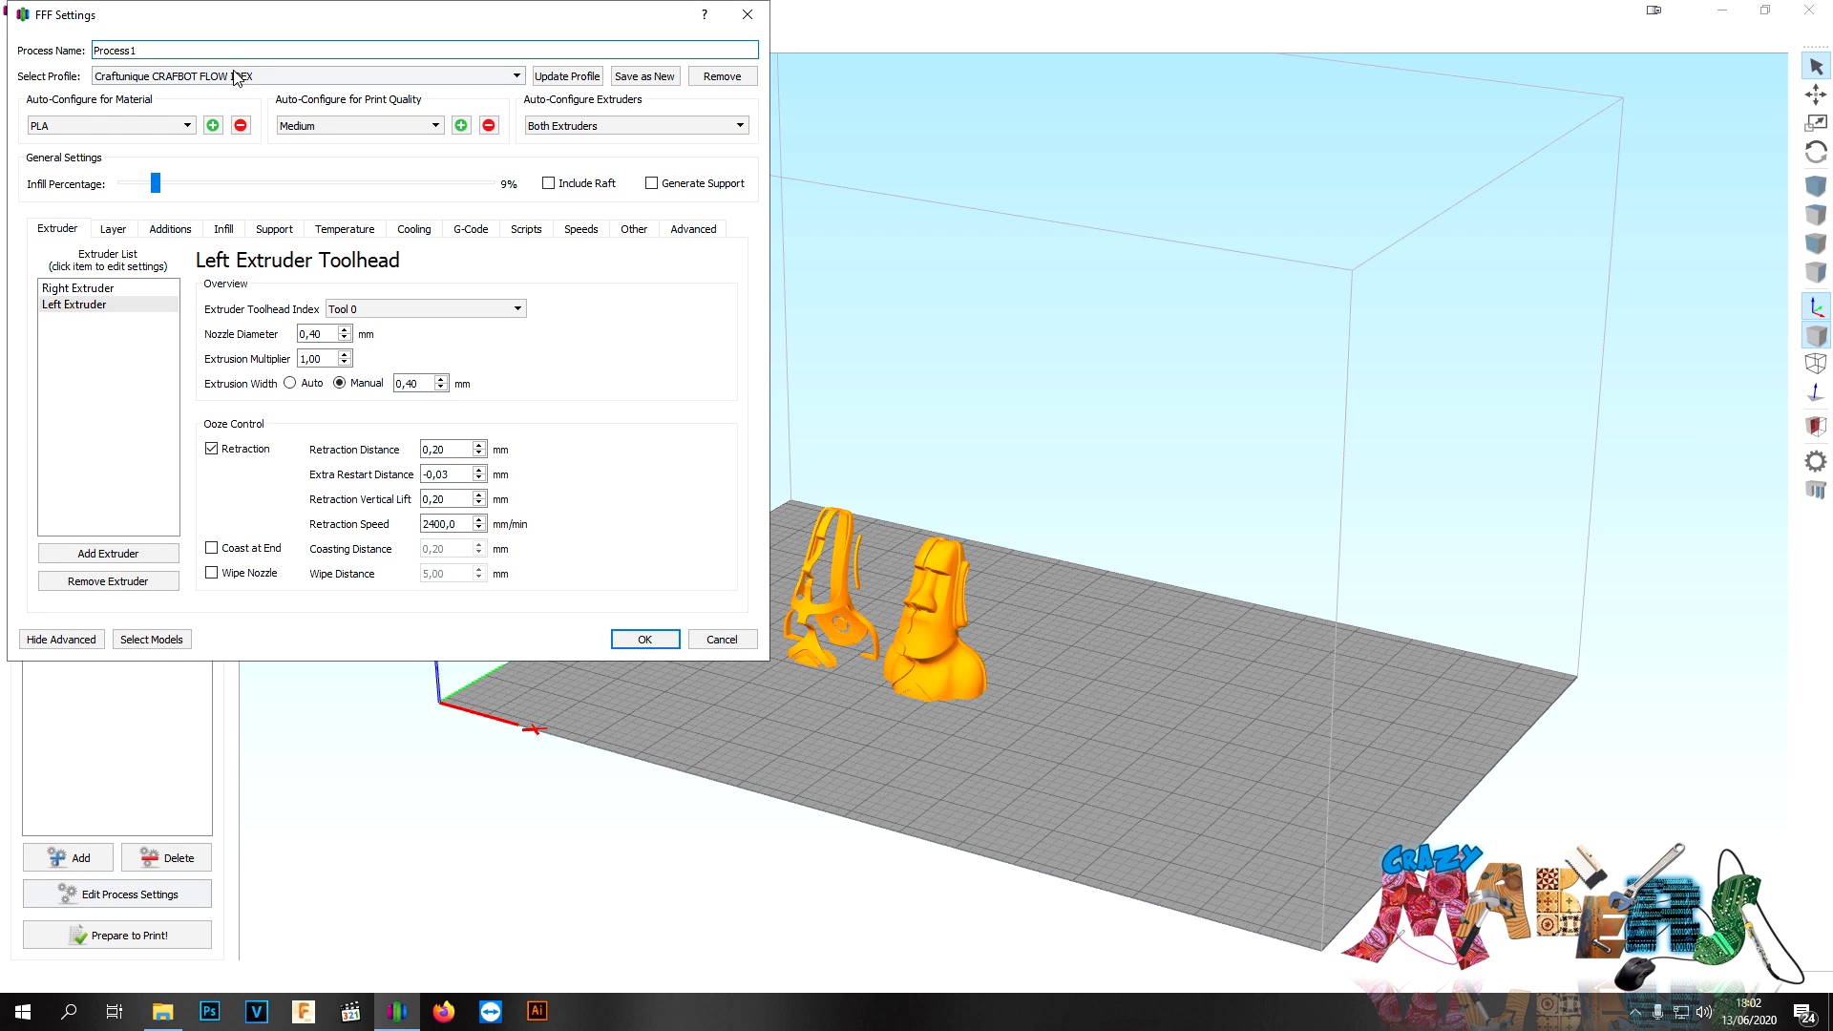
click(236, 77)
click(305, 172)
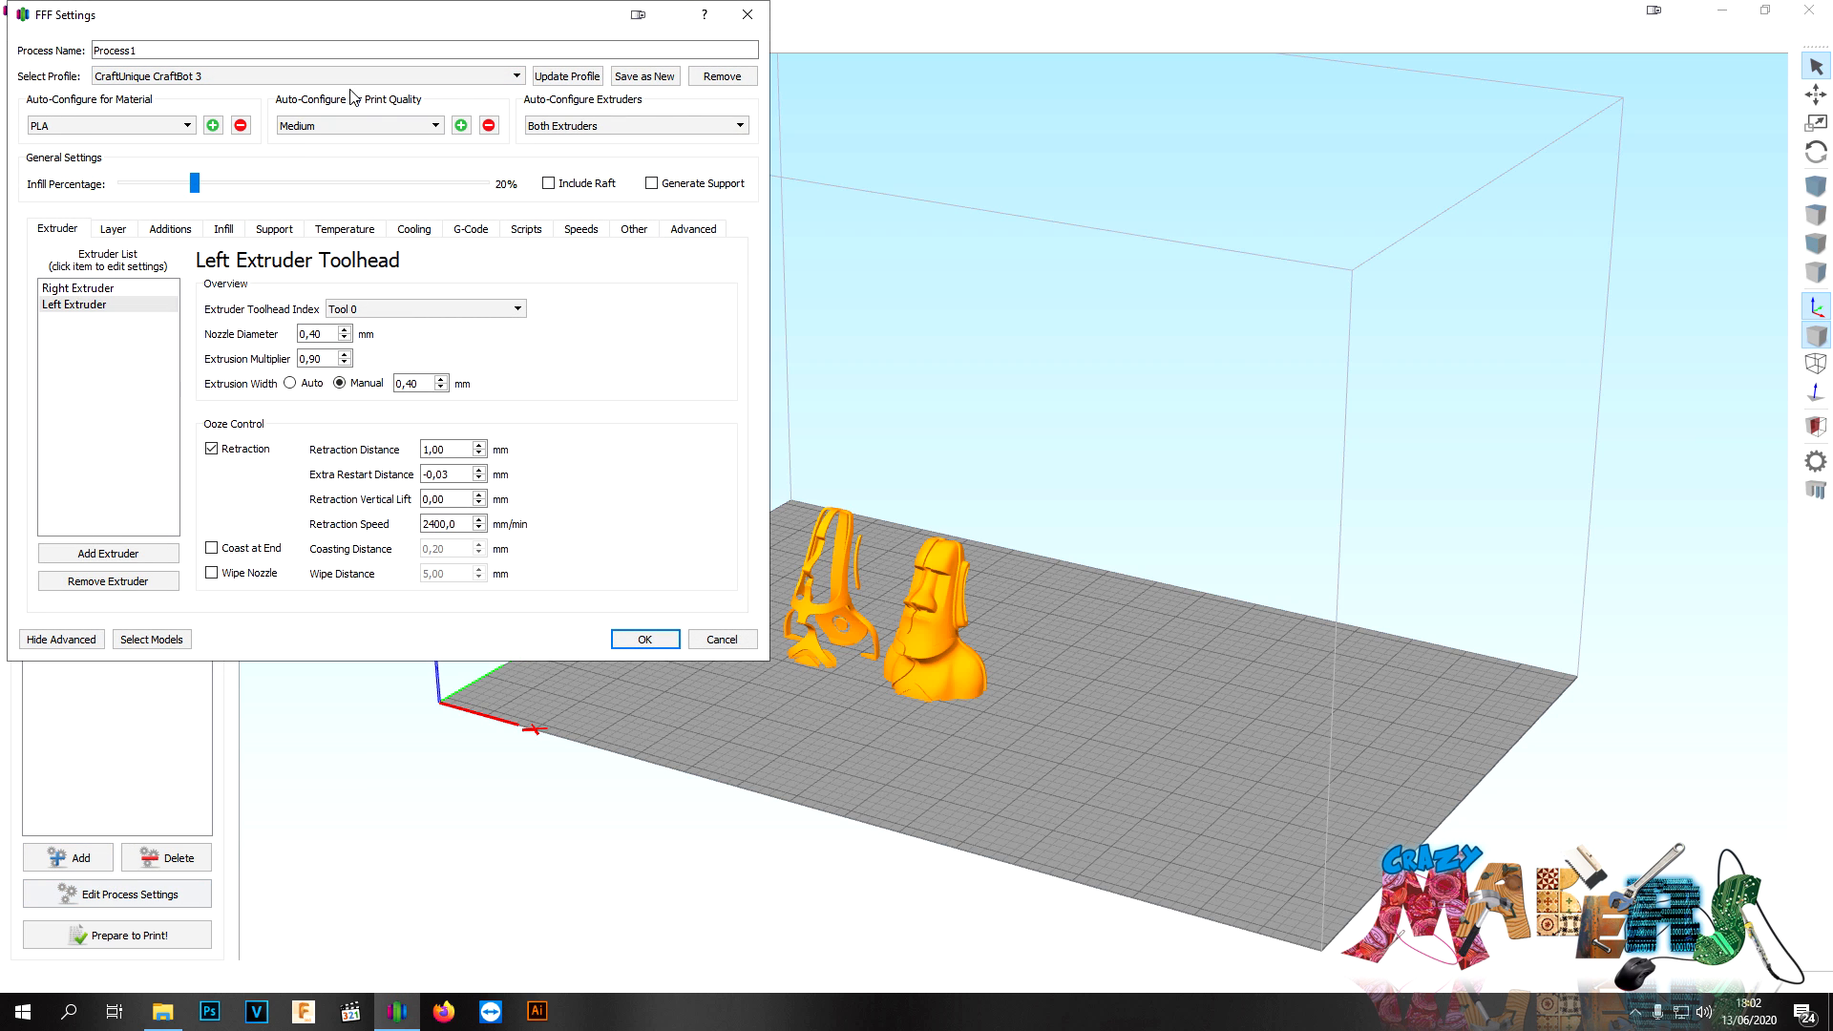
click(729, 83)
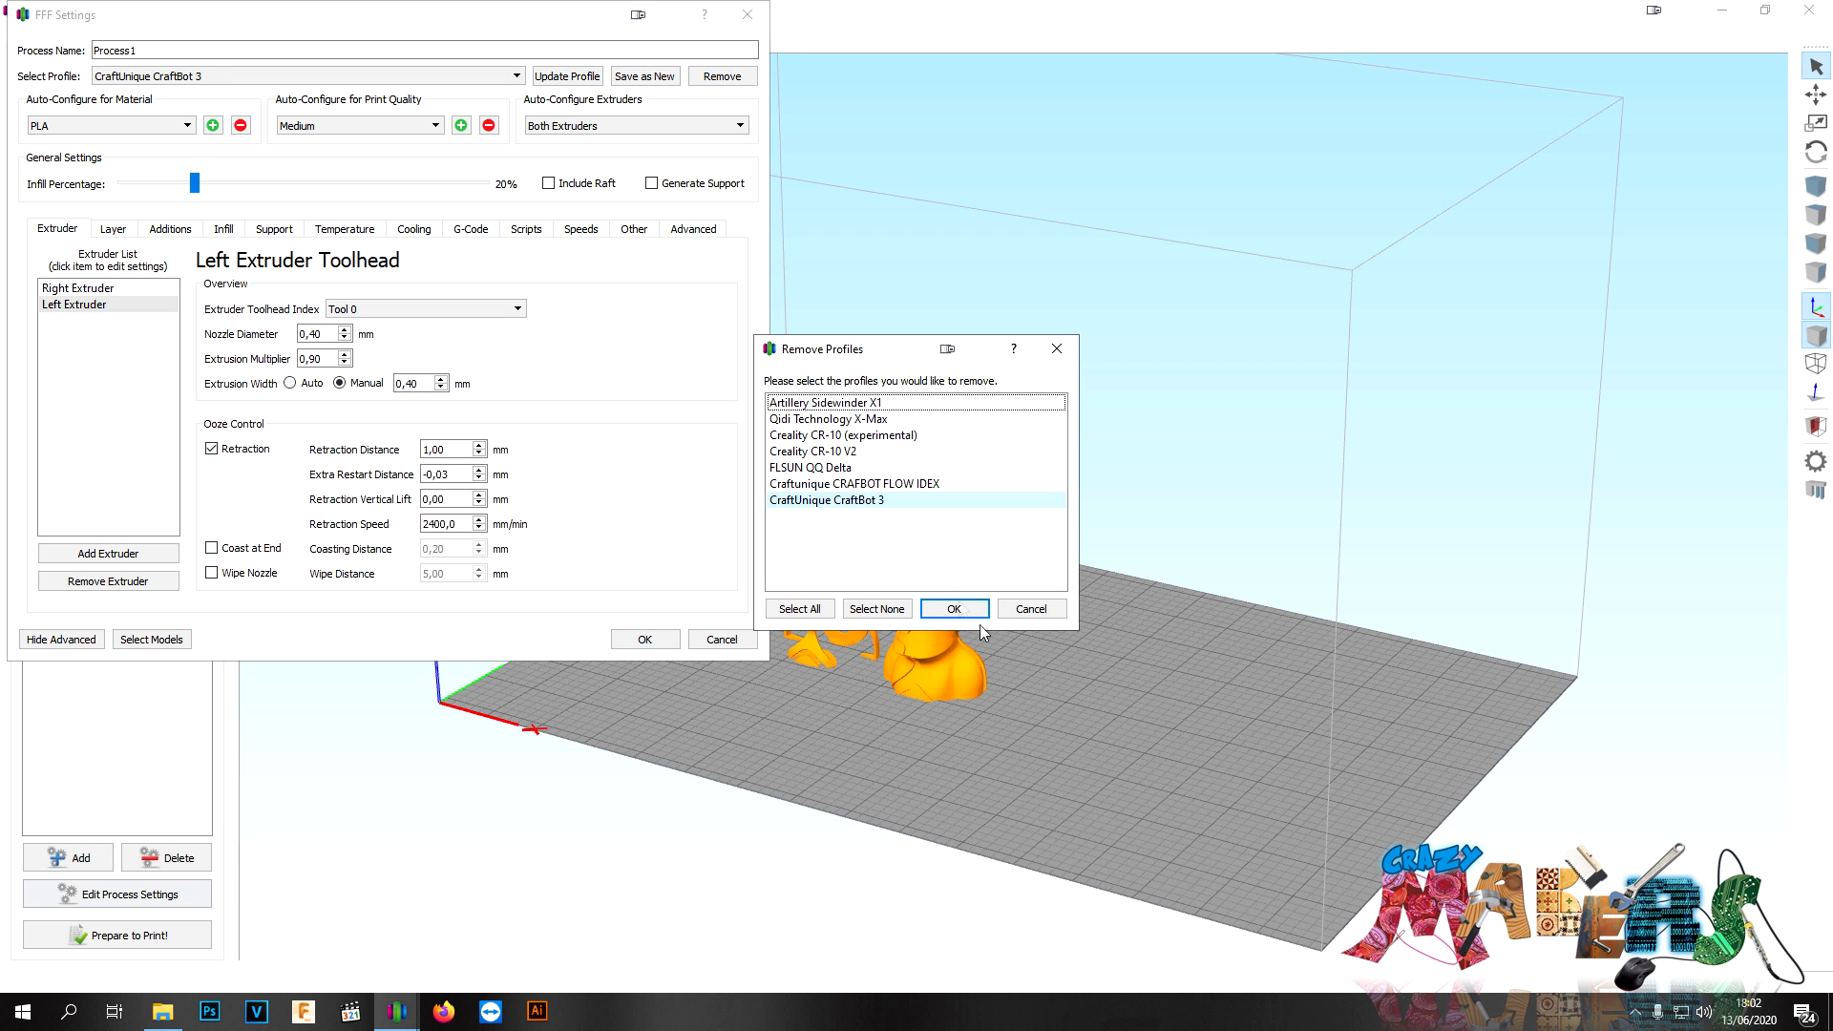
click(954, 608)
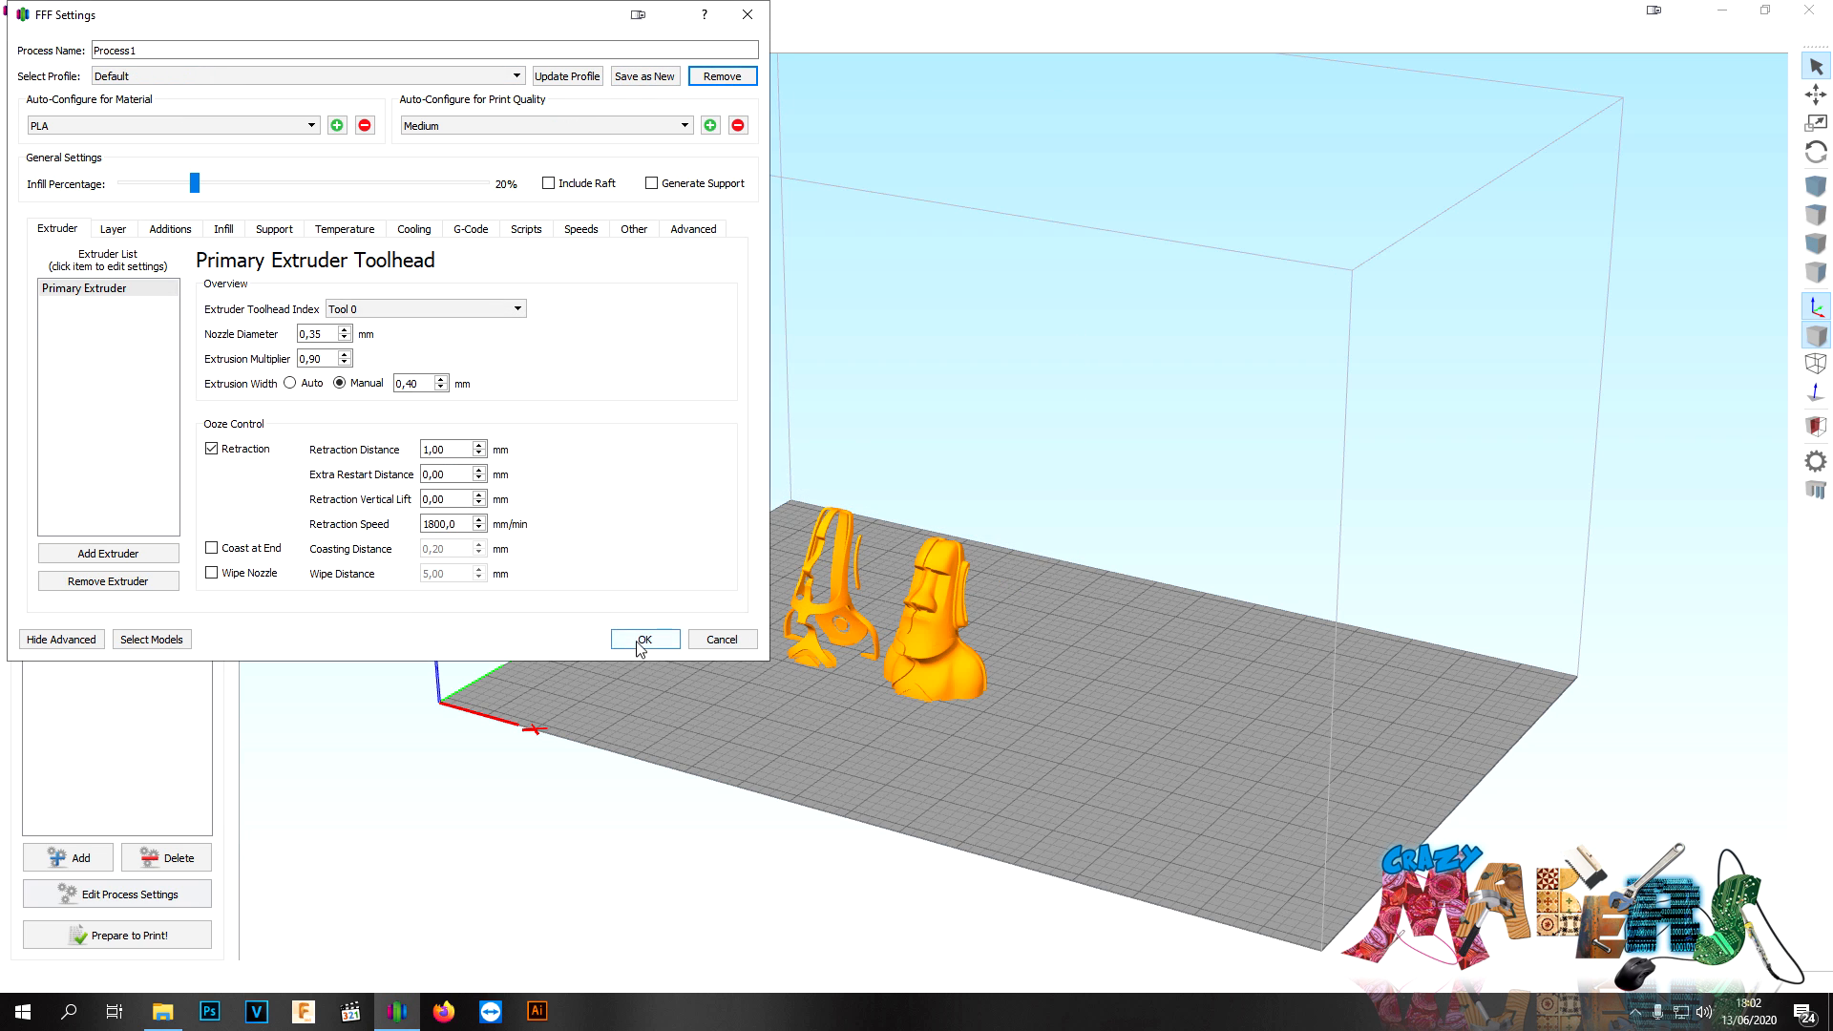
click(642, 641)
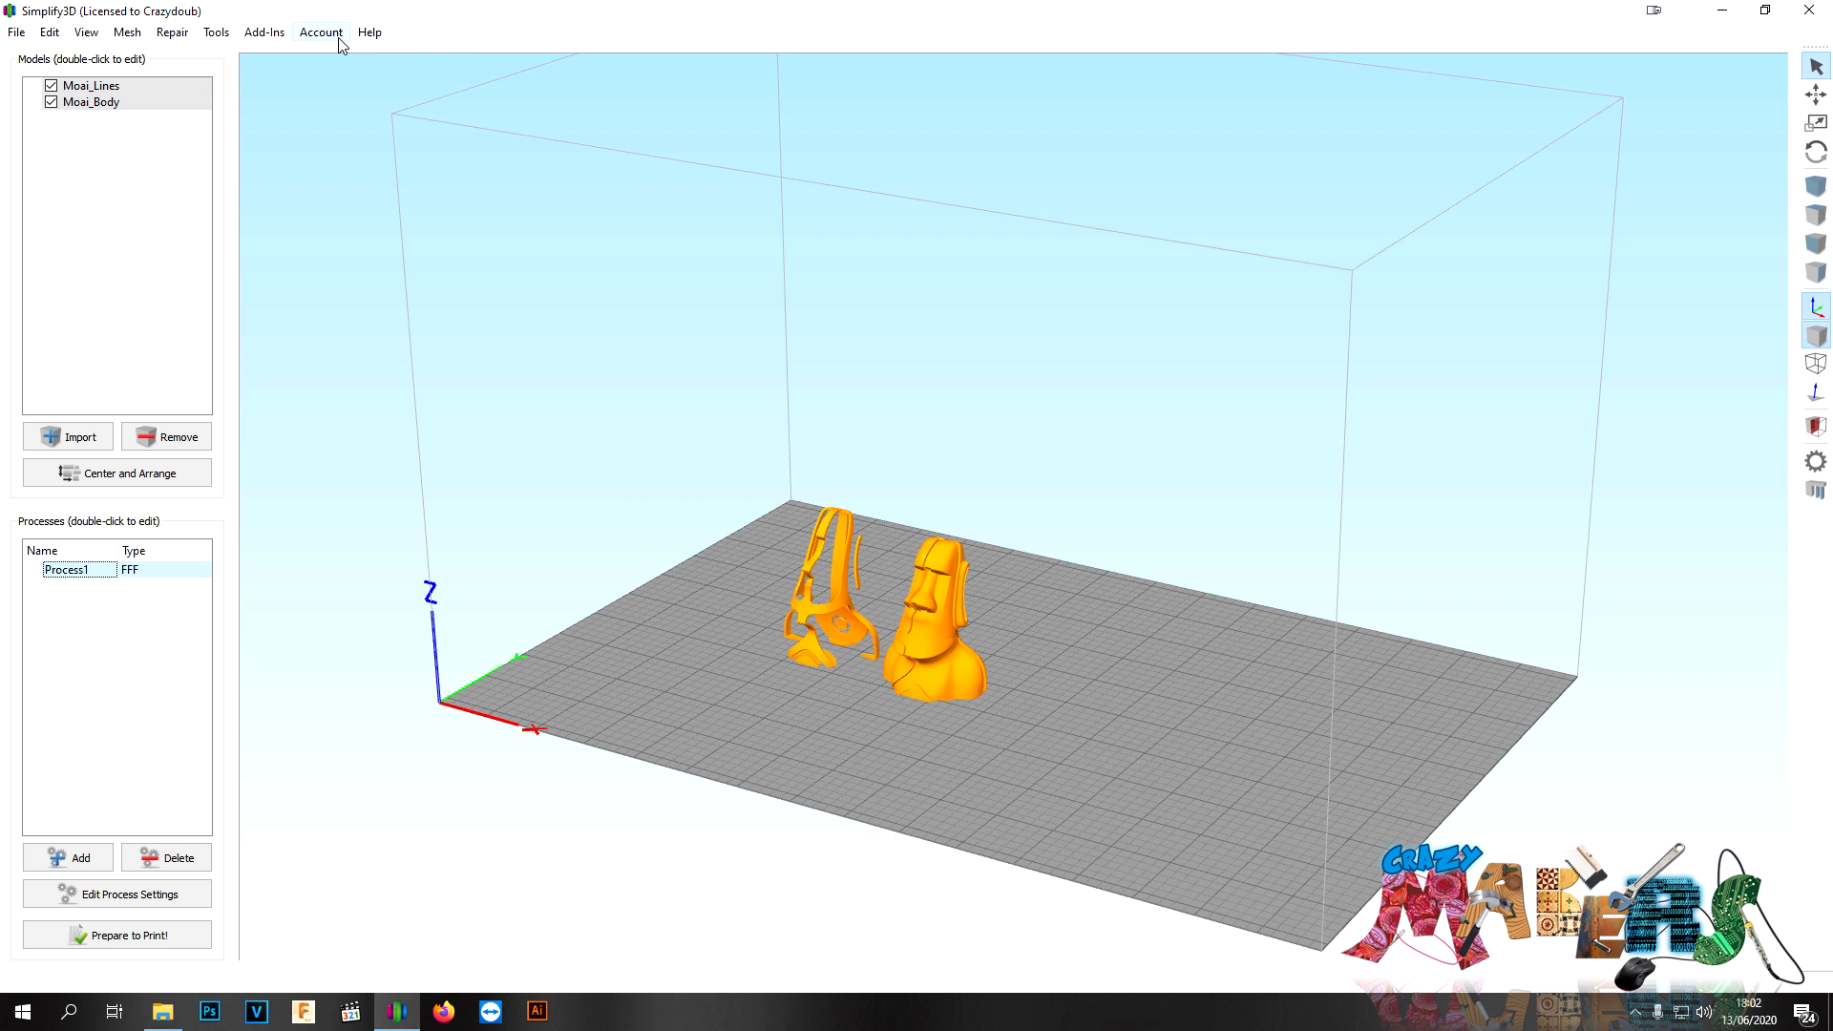
- Create a dual extrusion process group from the Craftunique CRAFBOT FLOW IDEX template with PLA, grouping and aligning Moai_Lines and Moai_Body
click(212, 35)
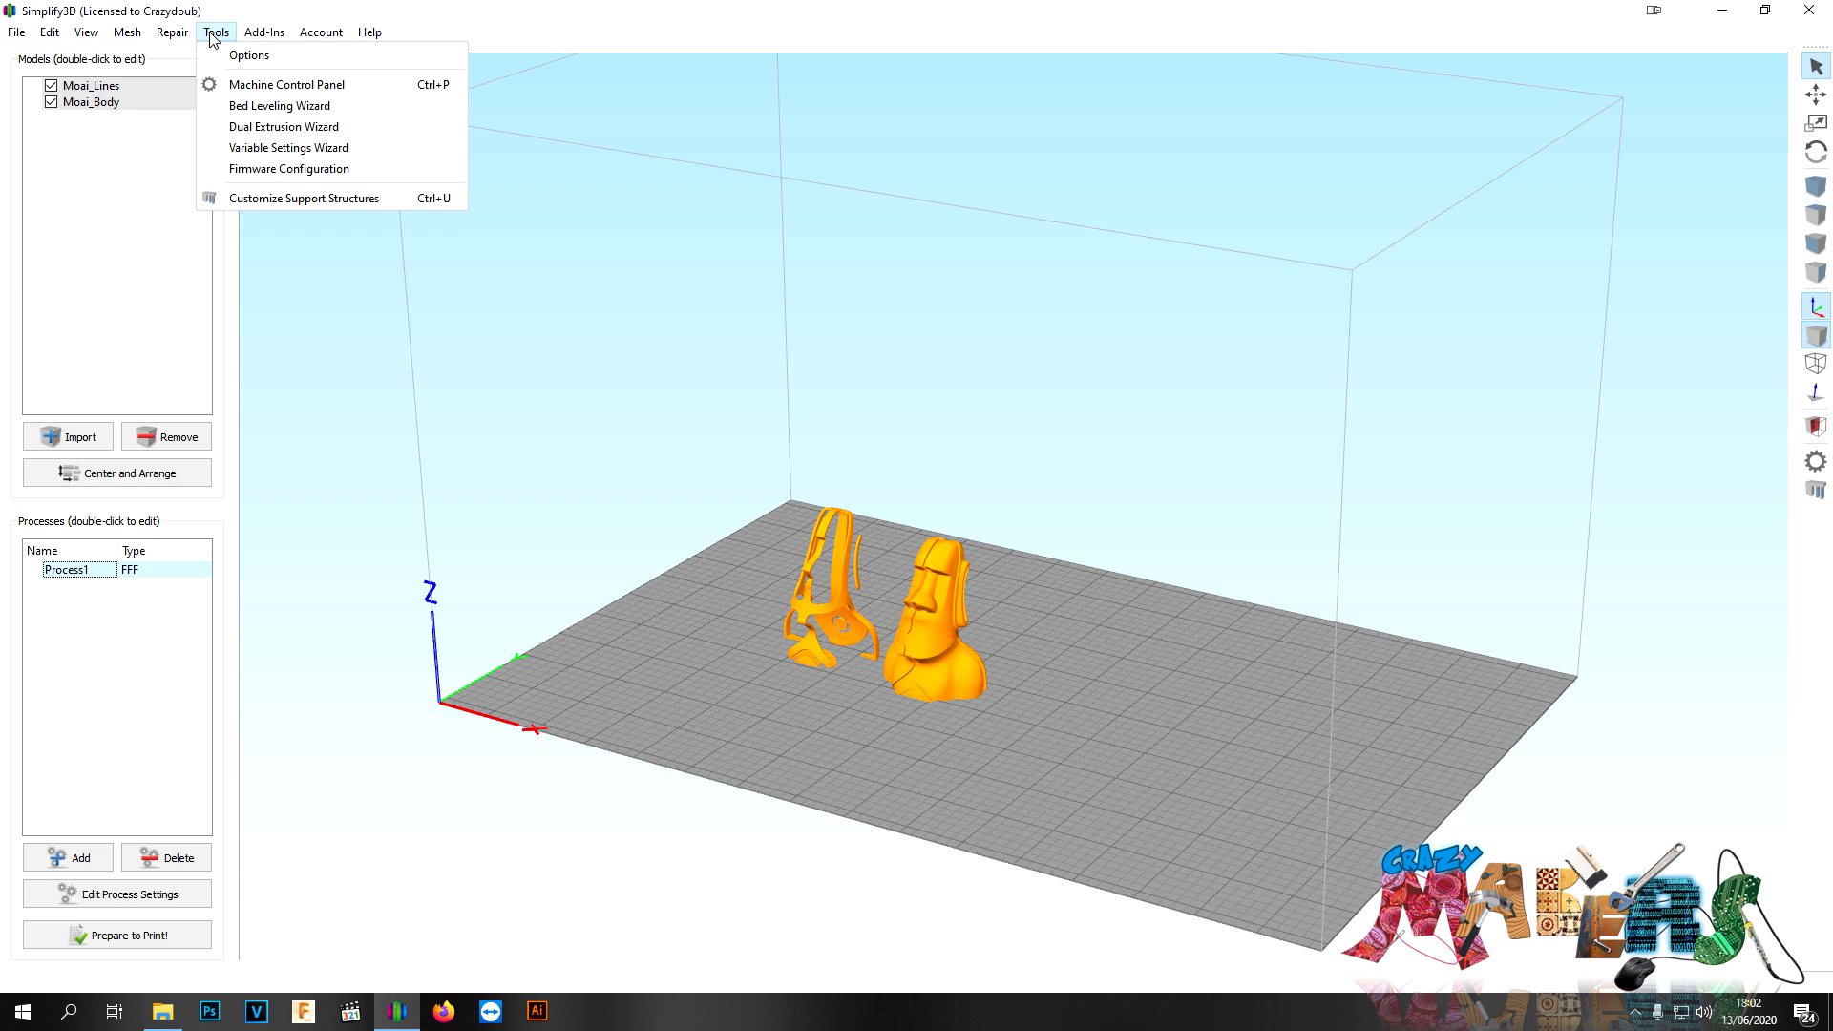
click(272, 127)
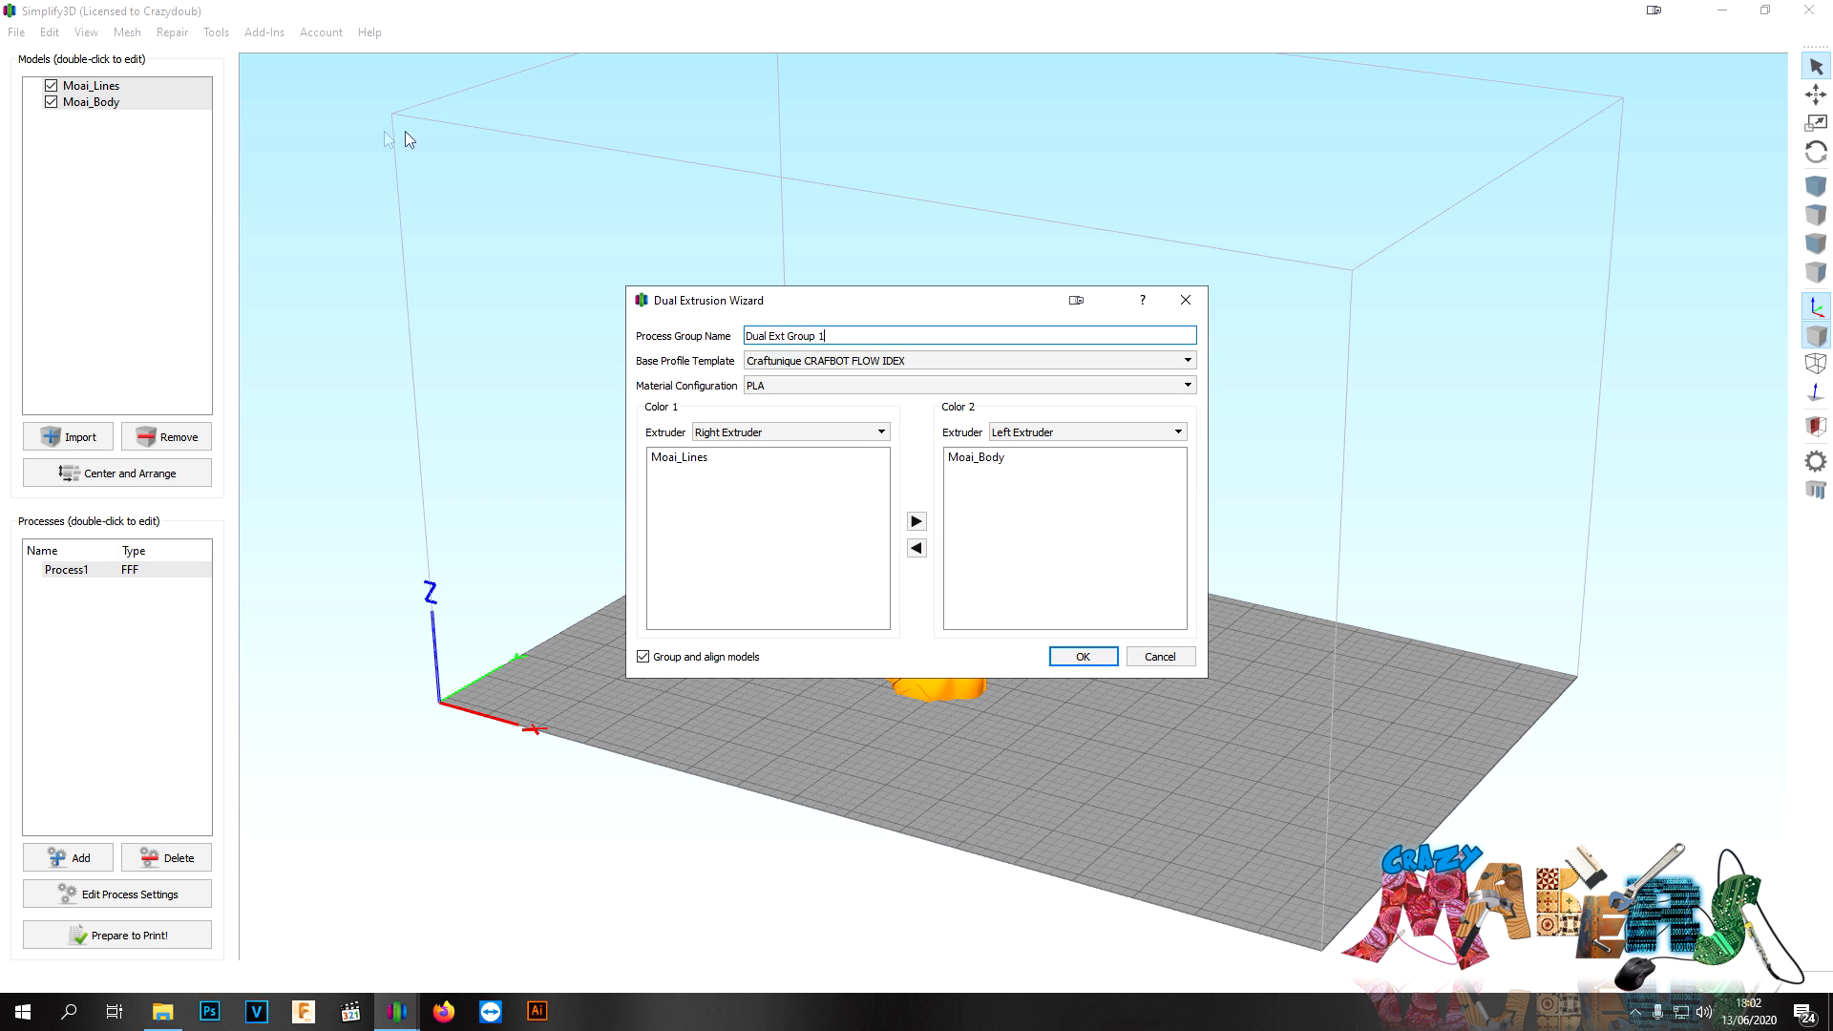
click(868, 363)
click(867, 363)
click(869, 365)
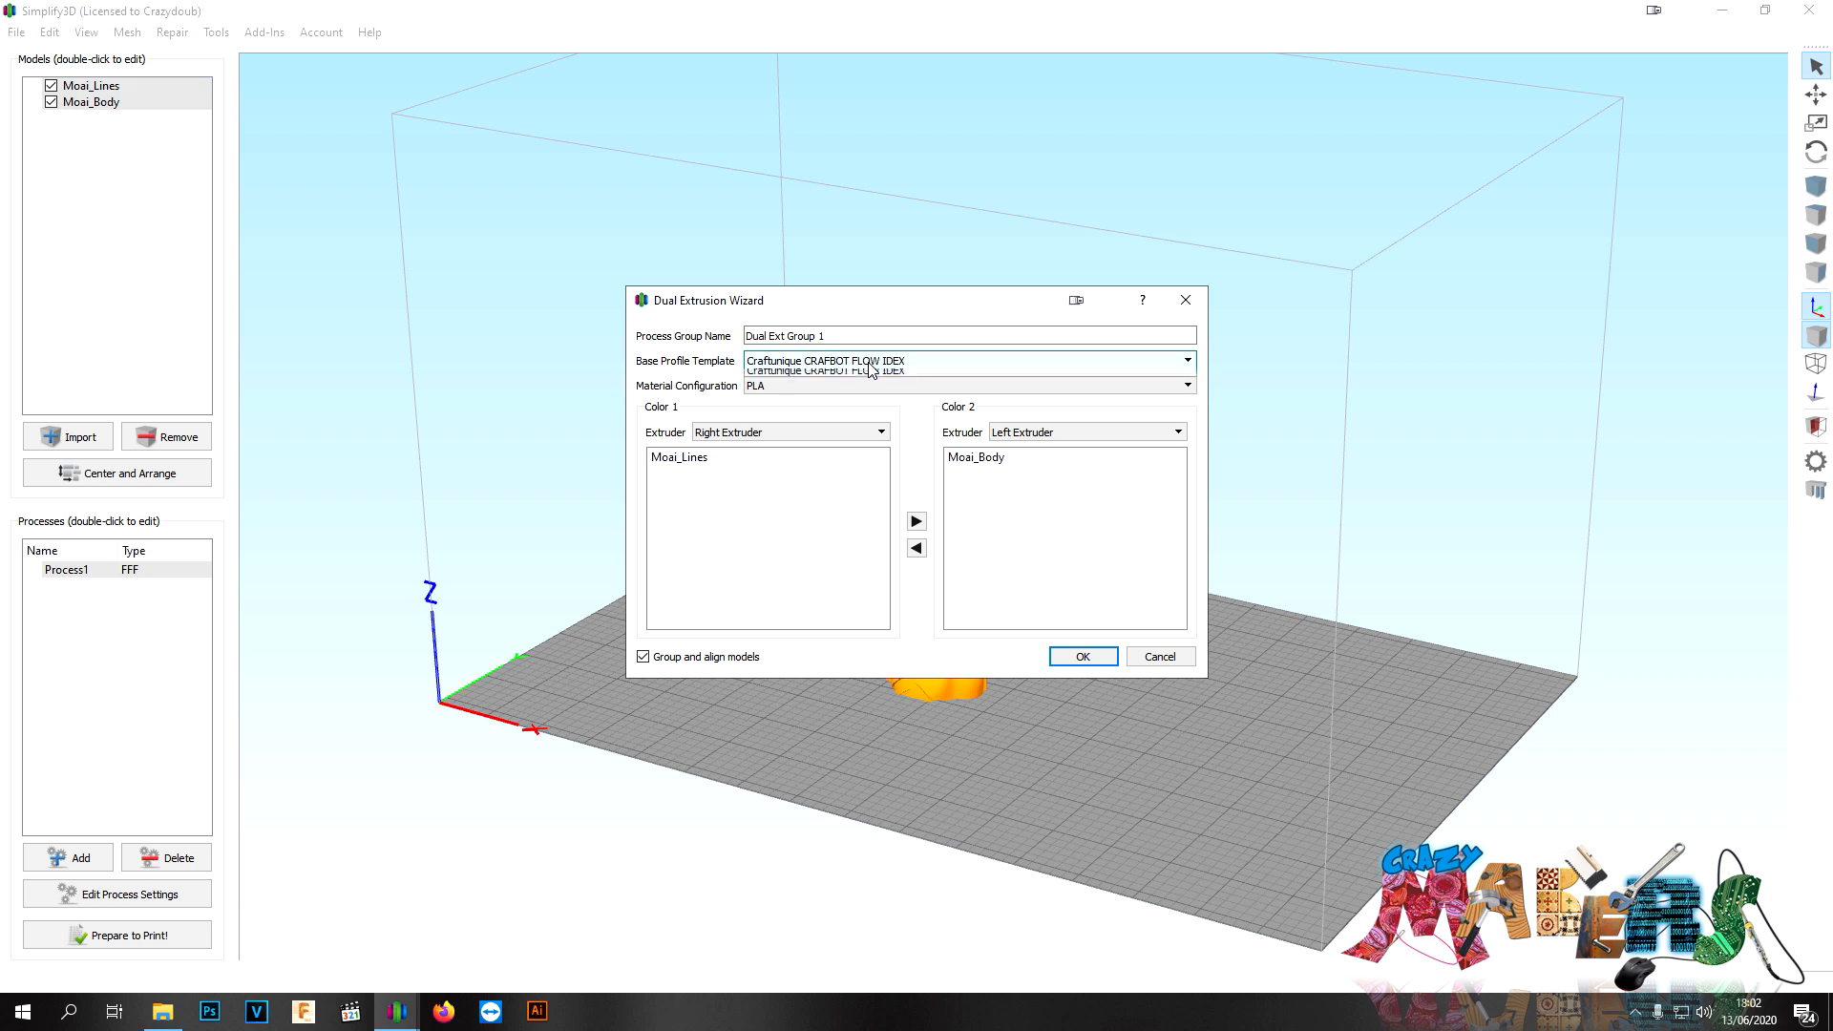
click(870, 366)
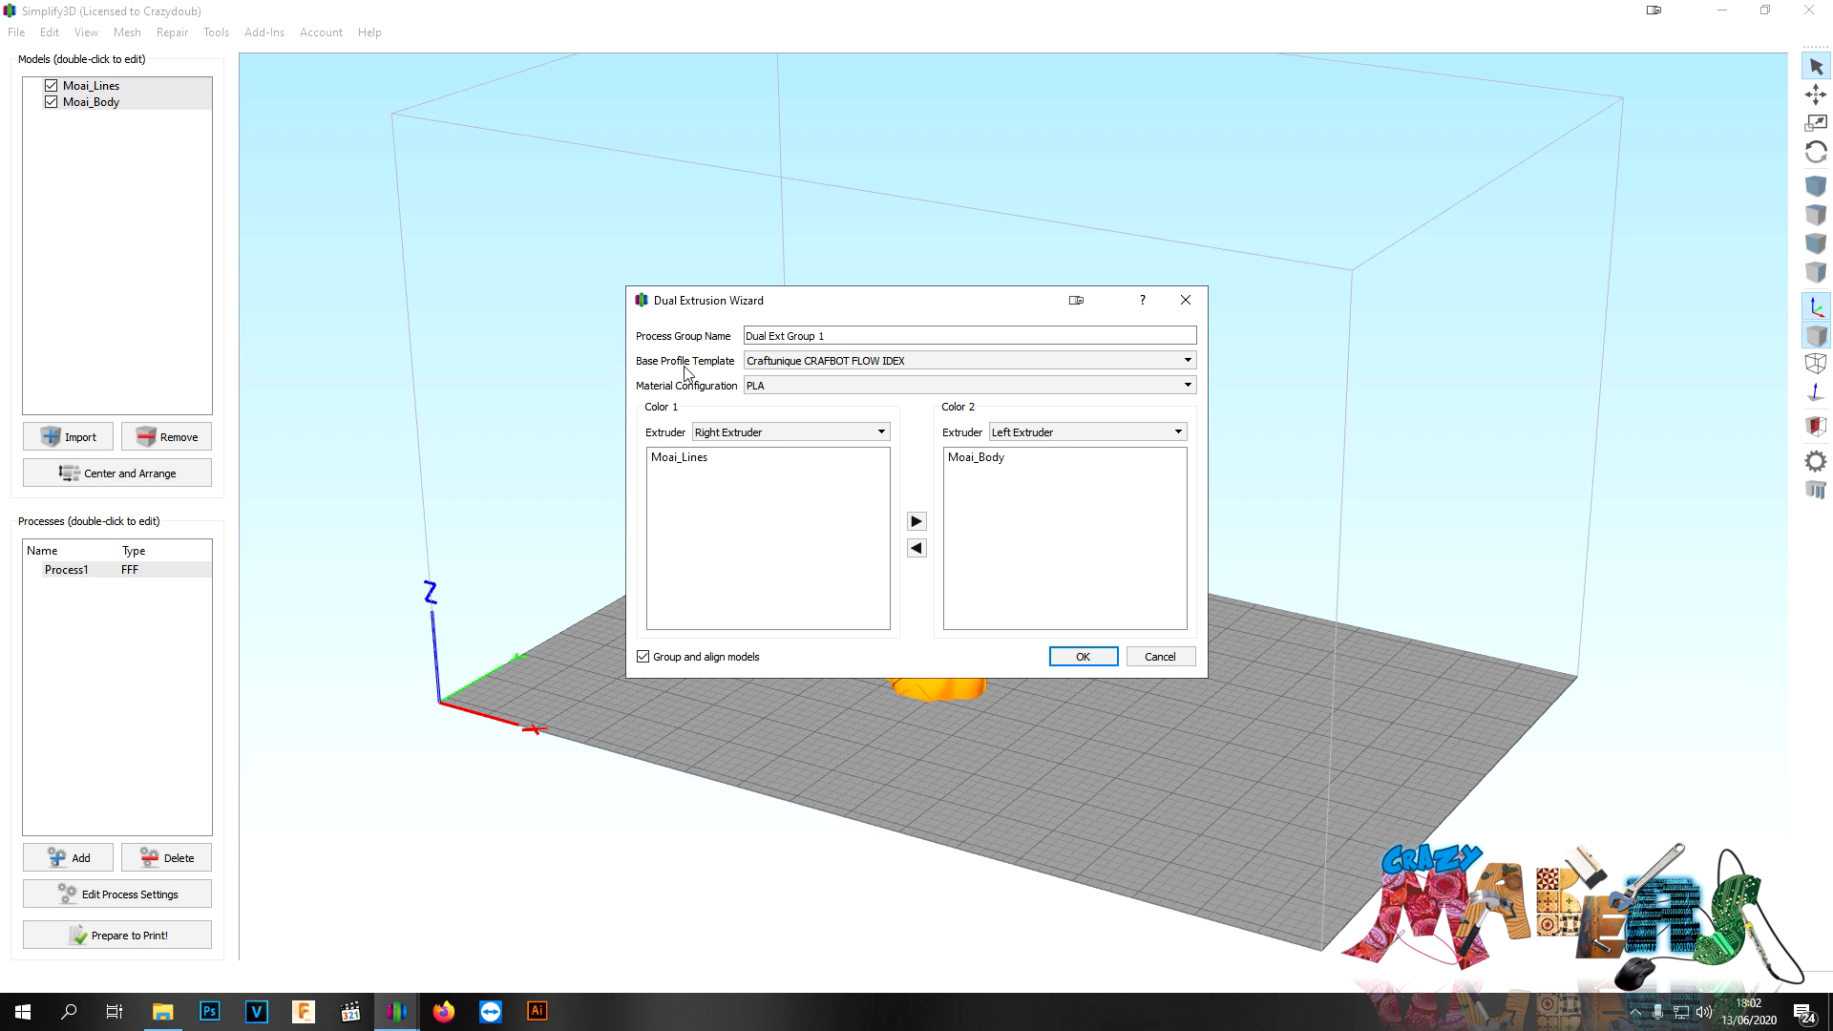
click(771, 367)
click(771, 367)
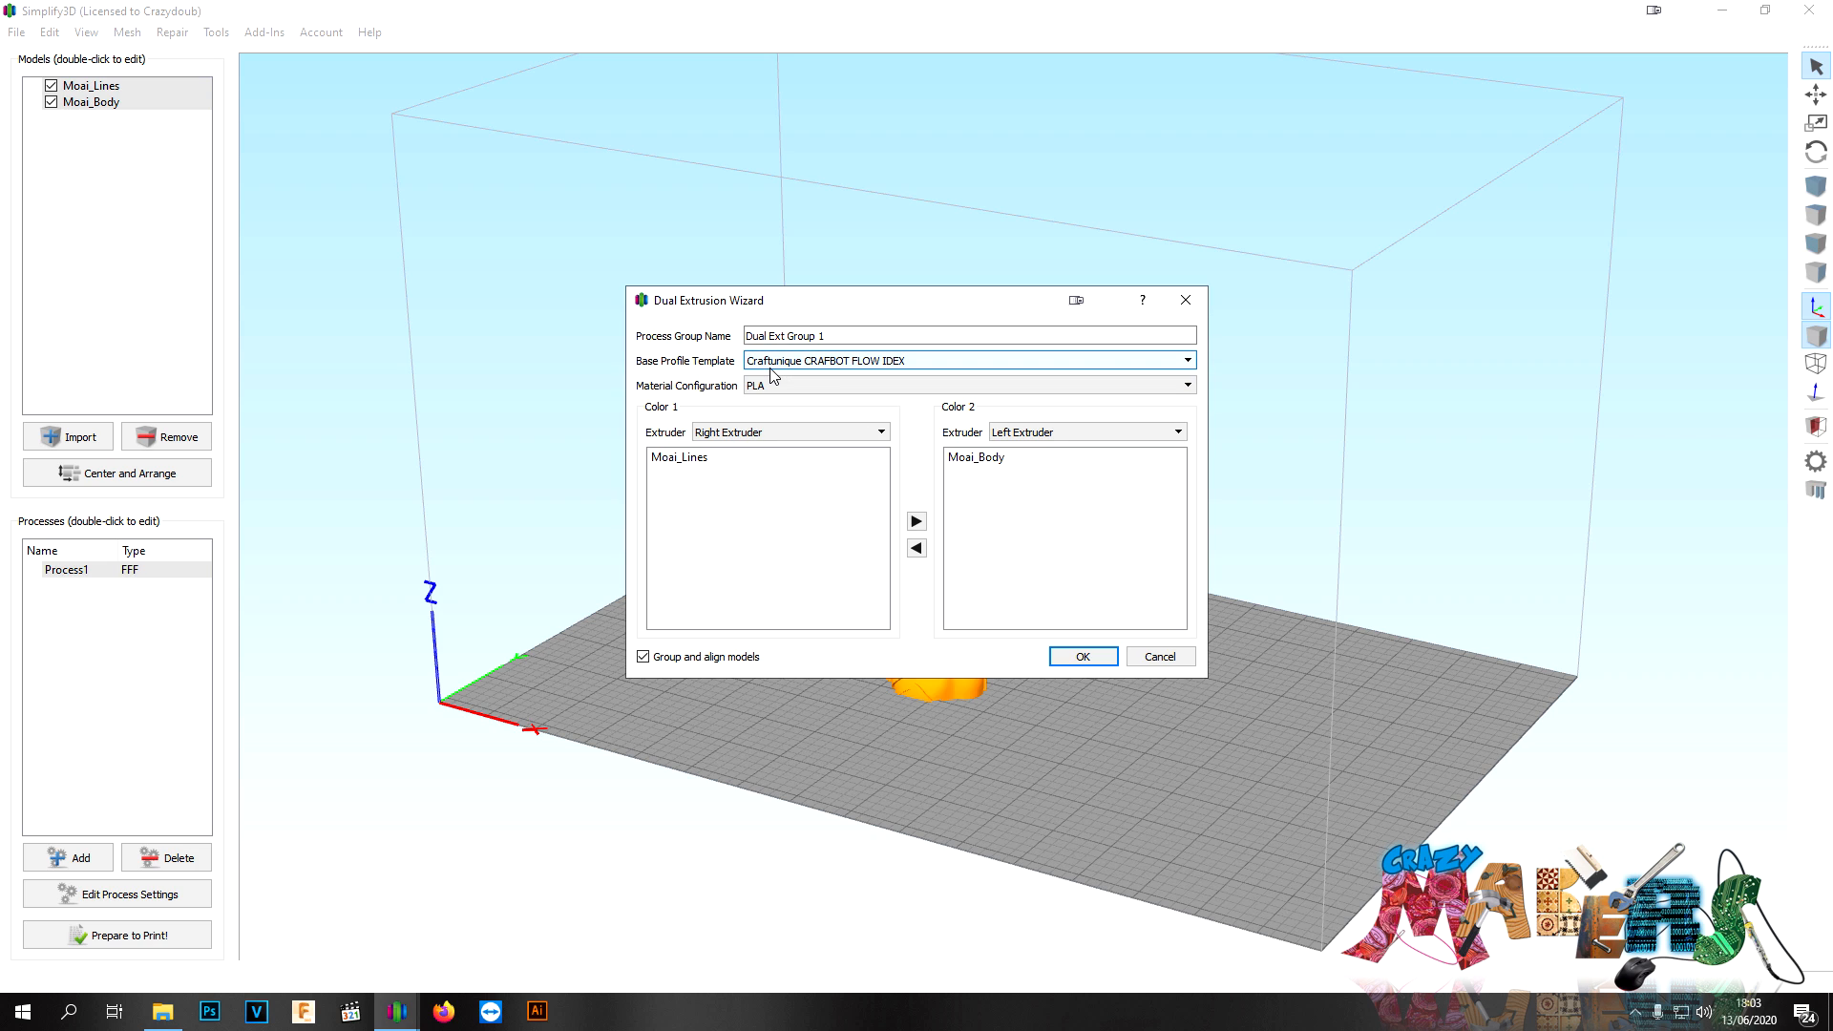
click(783, 386)
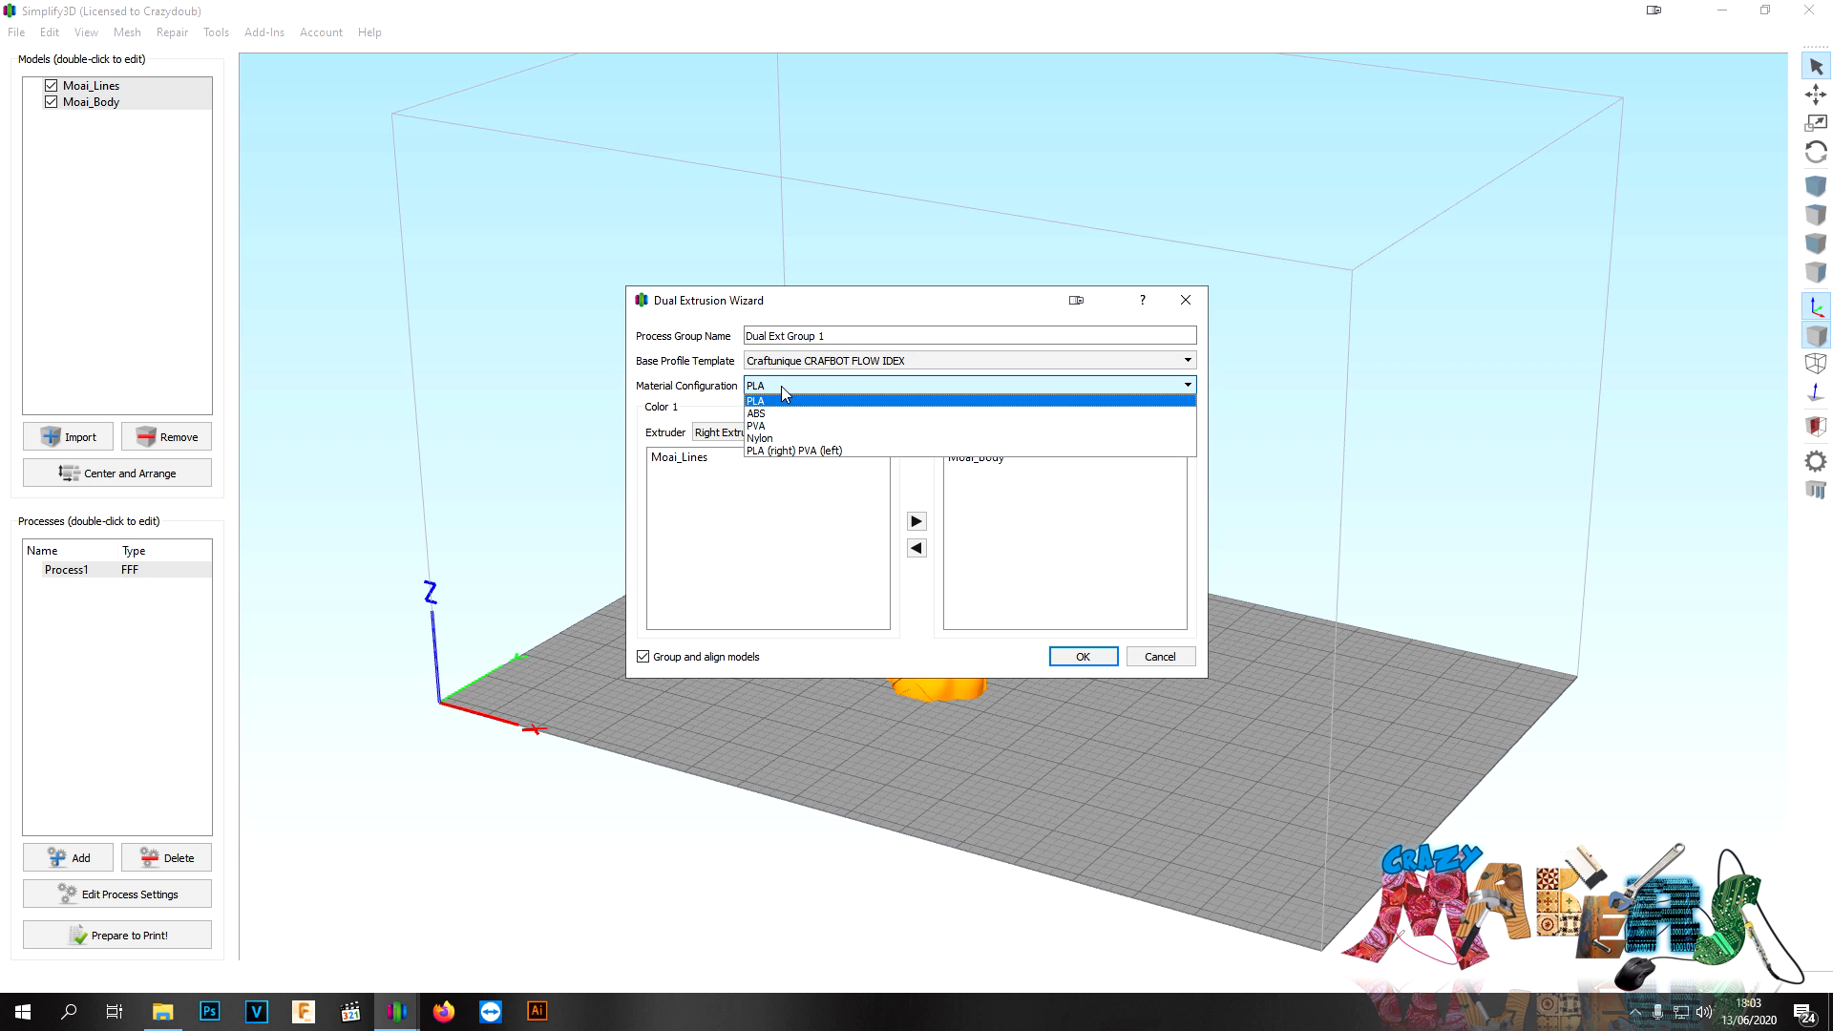
click(783, 392)
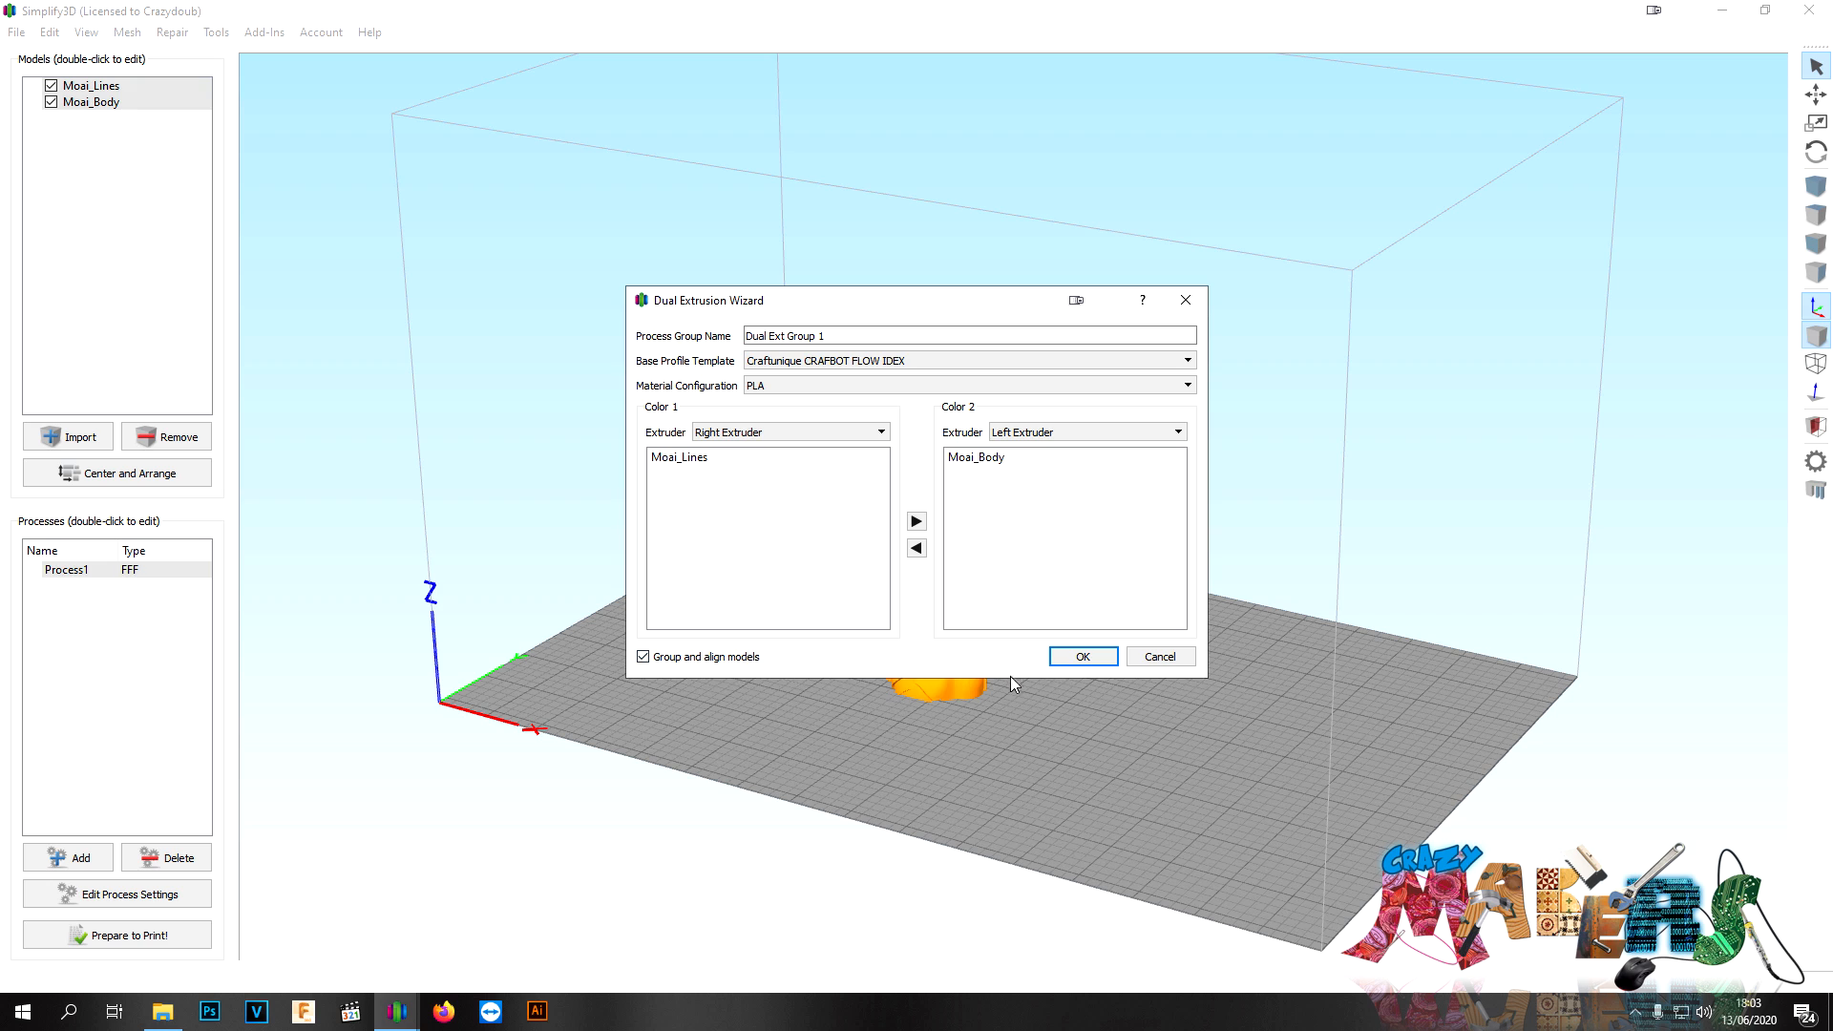
click(1069, 657)
- Slice the Color1 and Color2 processes together in continuous layer-by-layer mode and inspect the toolpath preview around the statue
scroll(999, 603, up, 10)
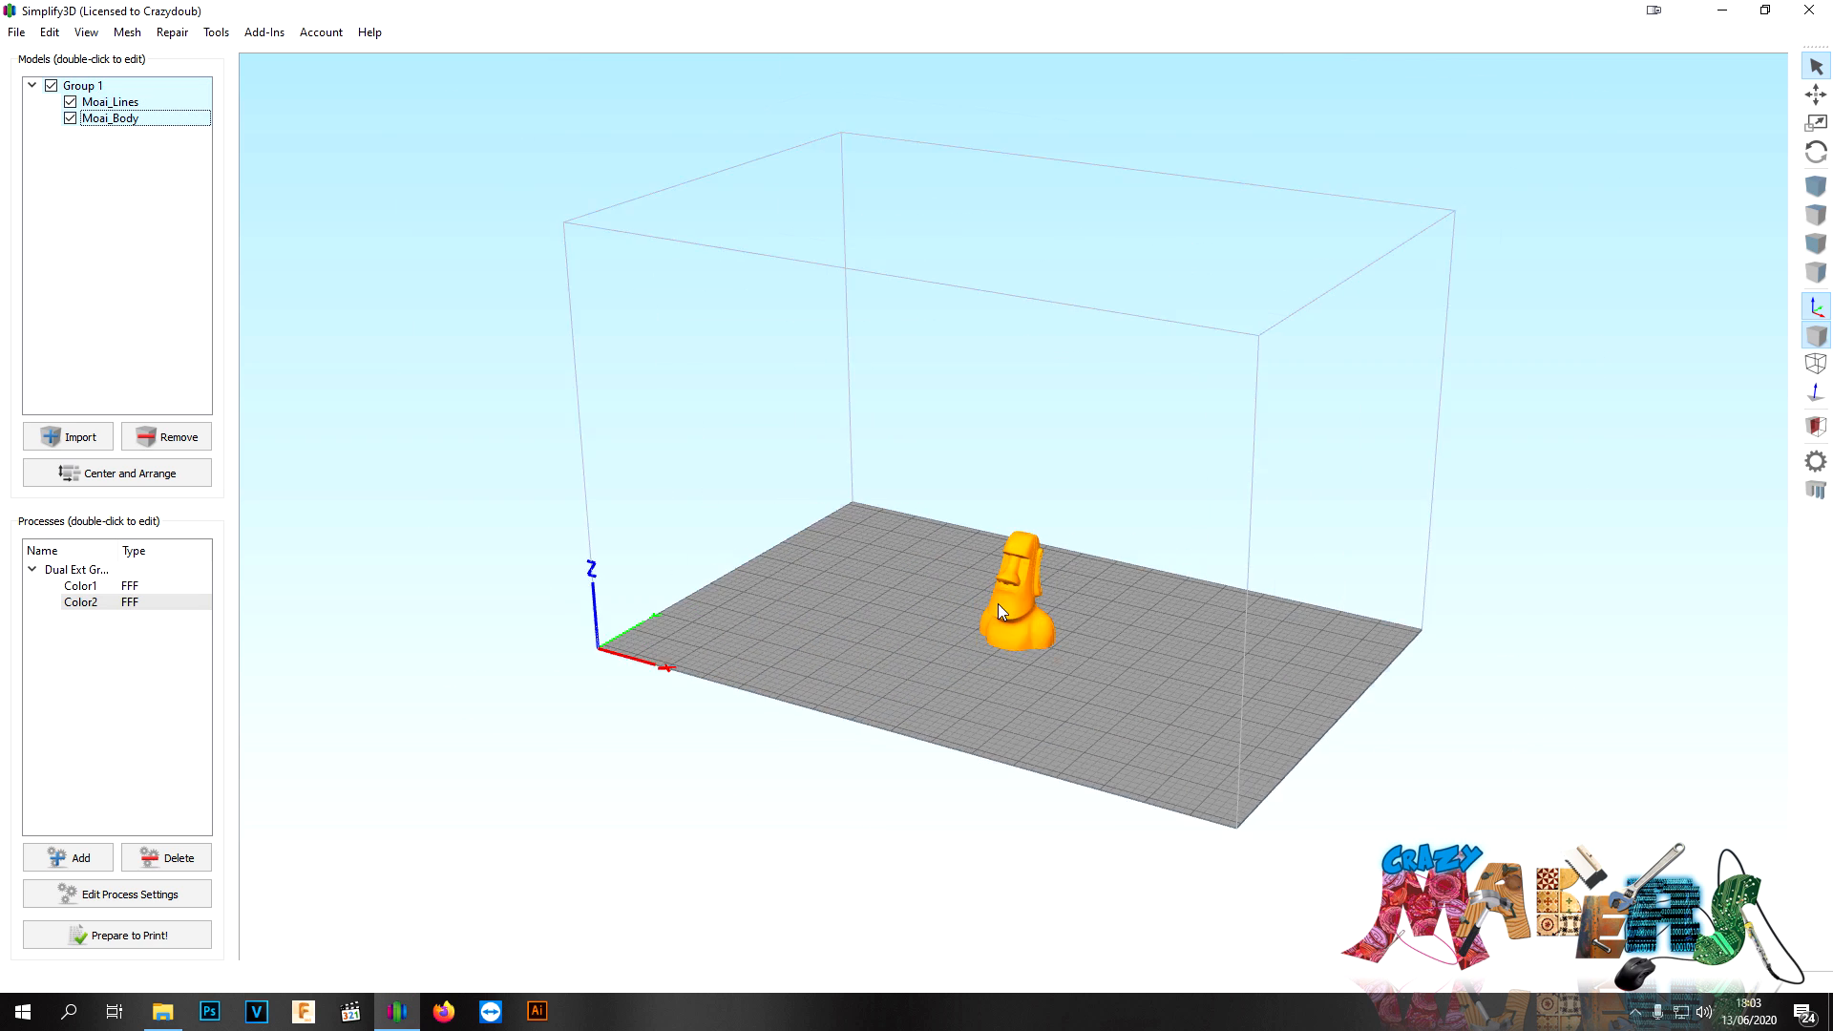
drag(1040, 748, 1018, 686)
scroll(1018, 685, down, 3)
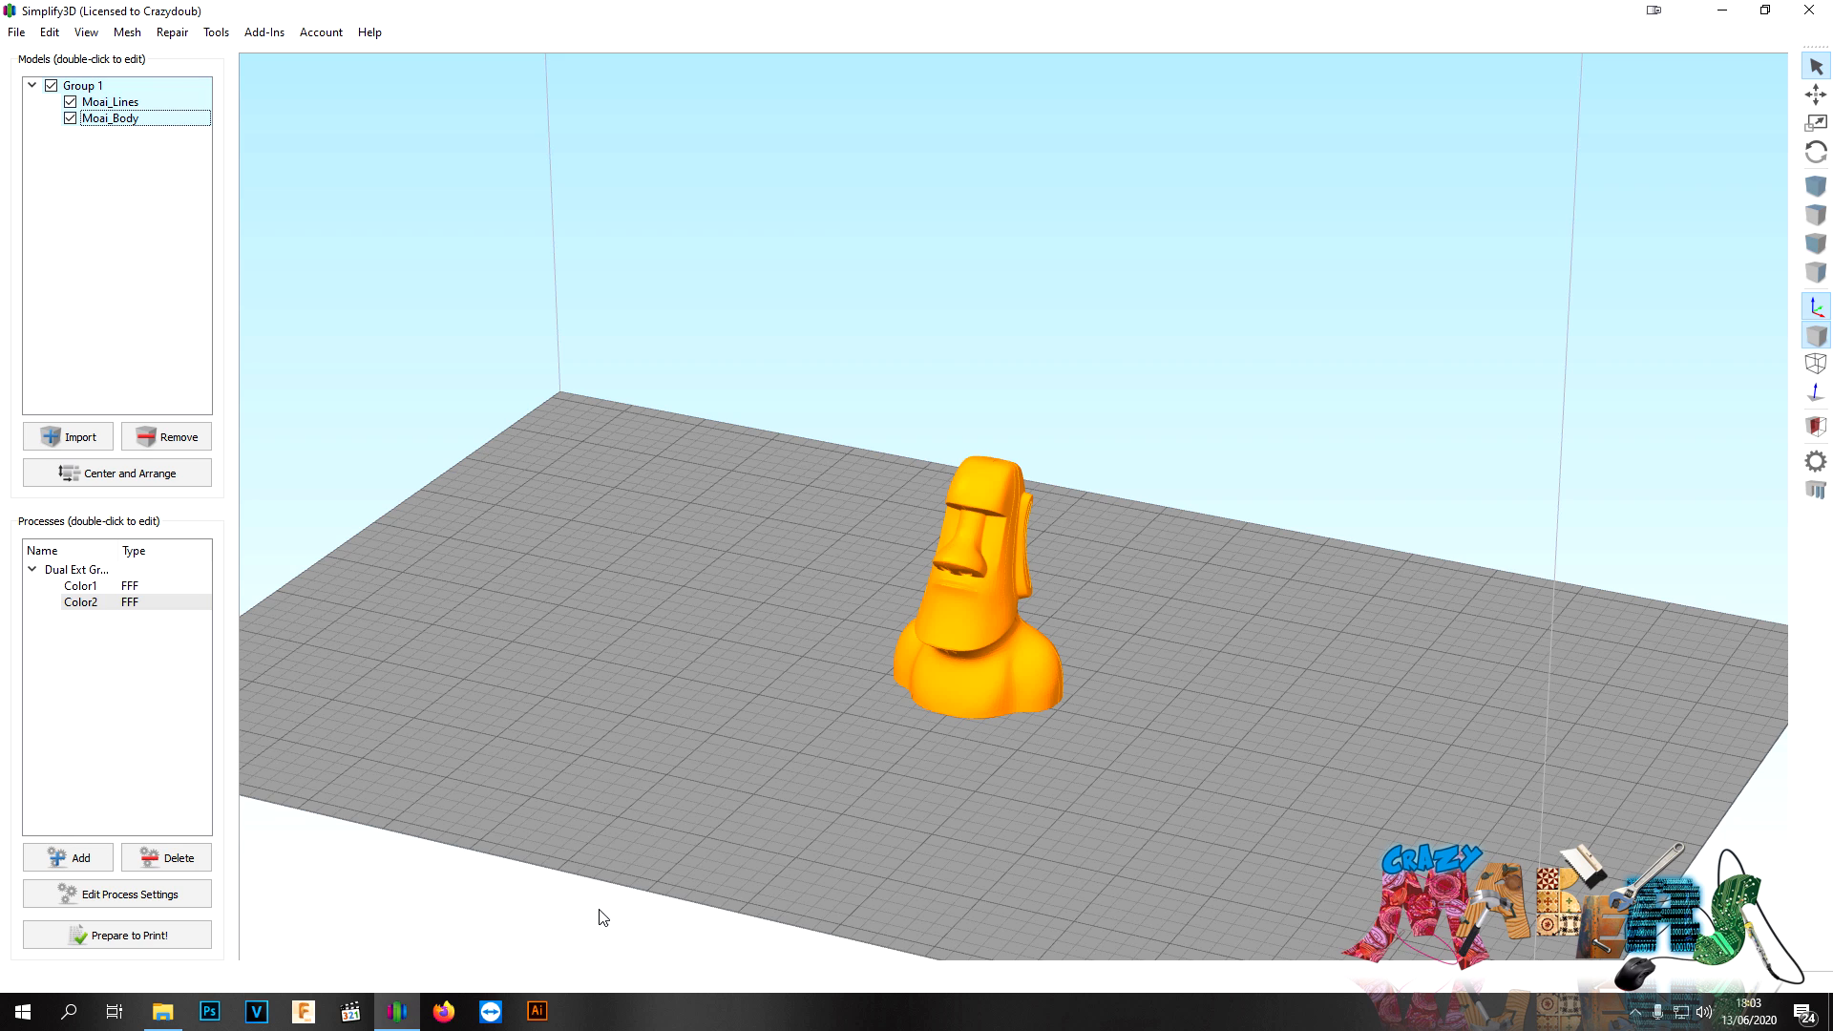
click(124, 940)
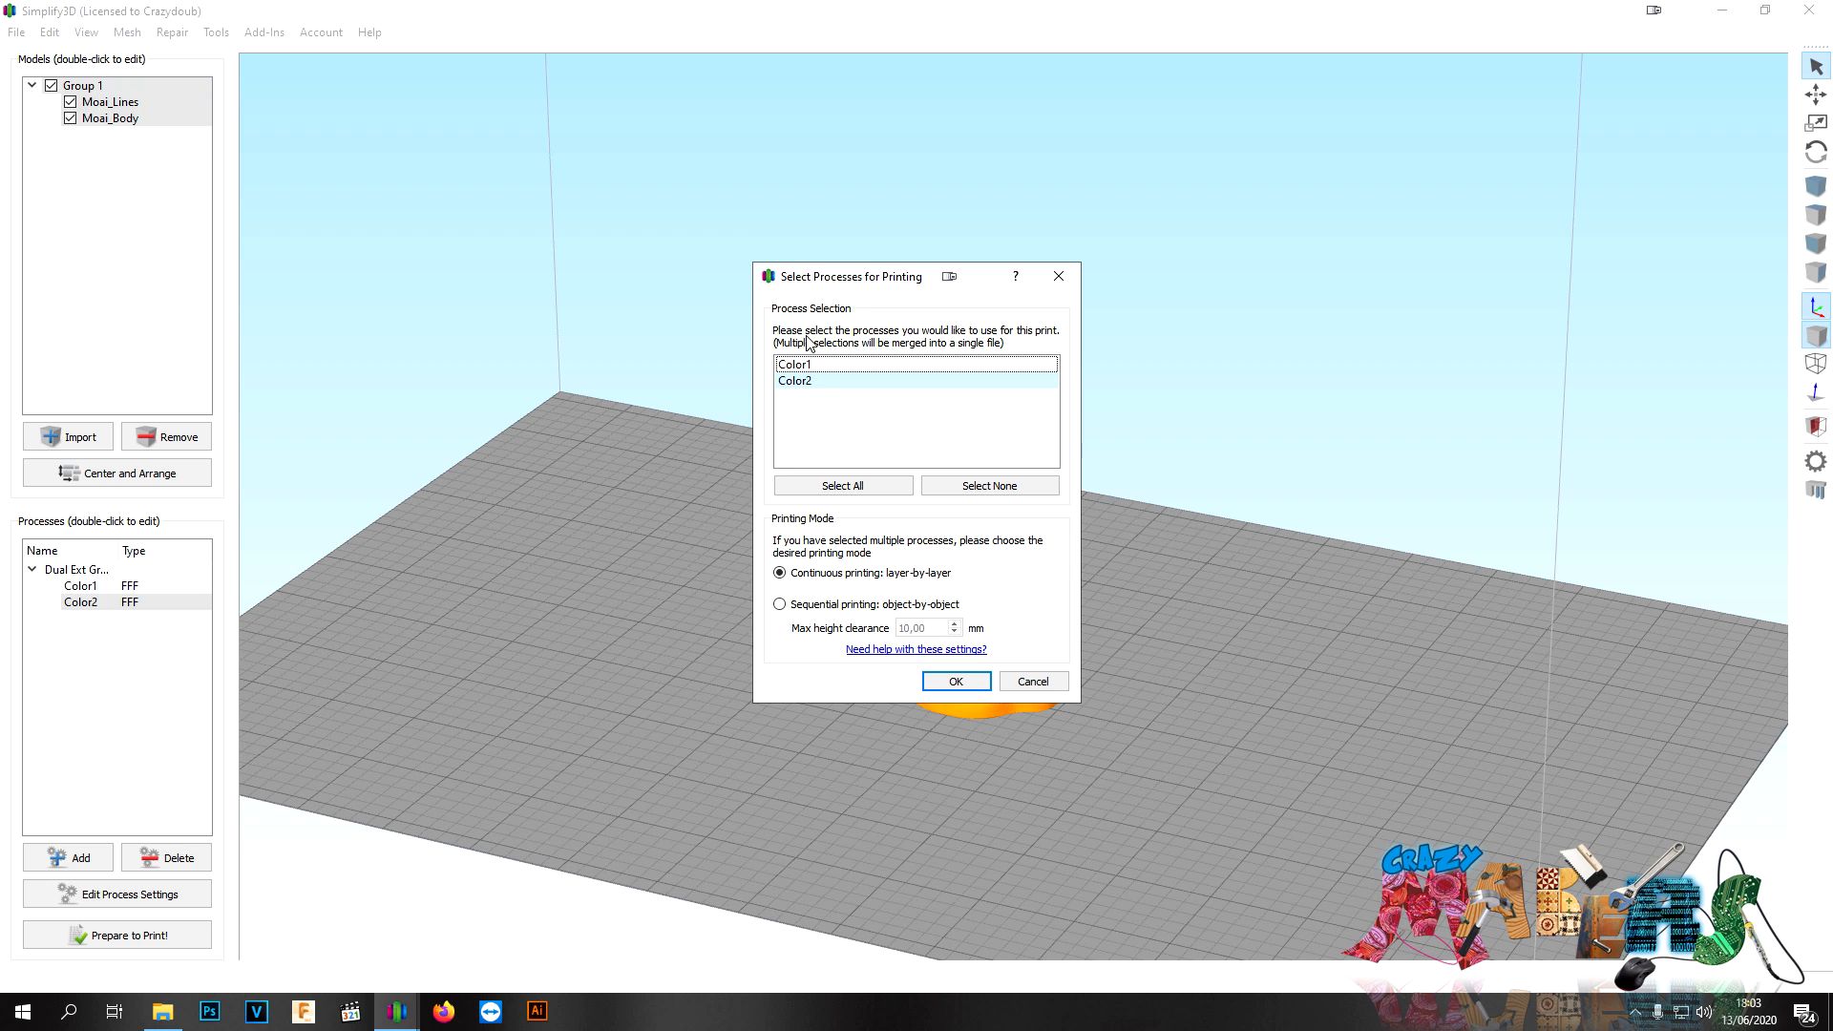
click(810, 483)
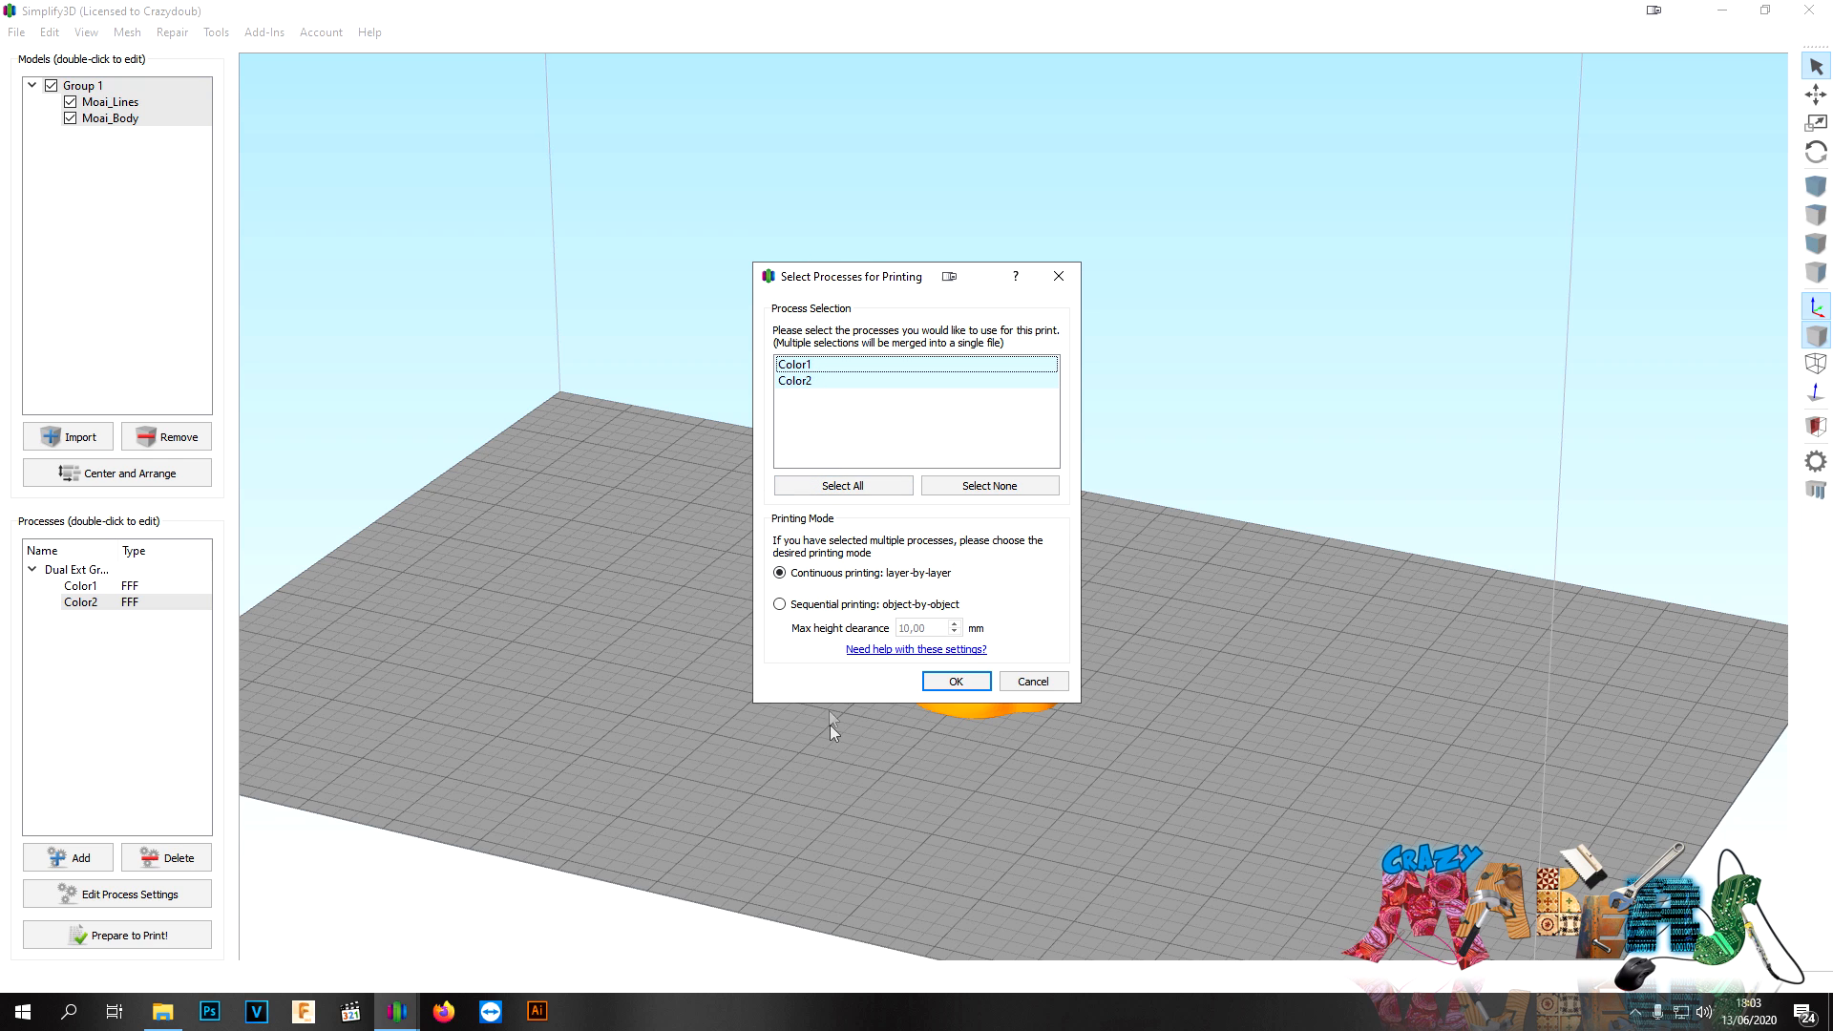
click(951, 682)
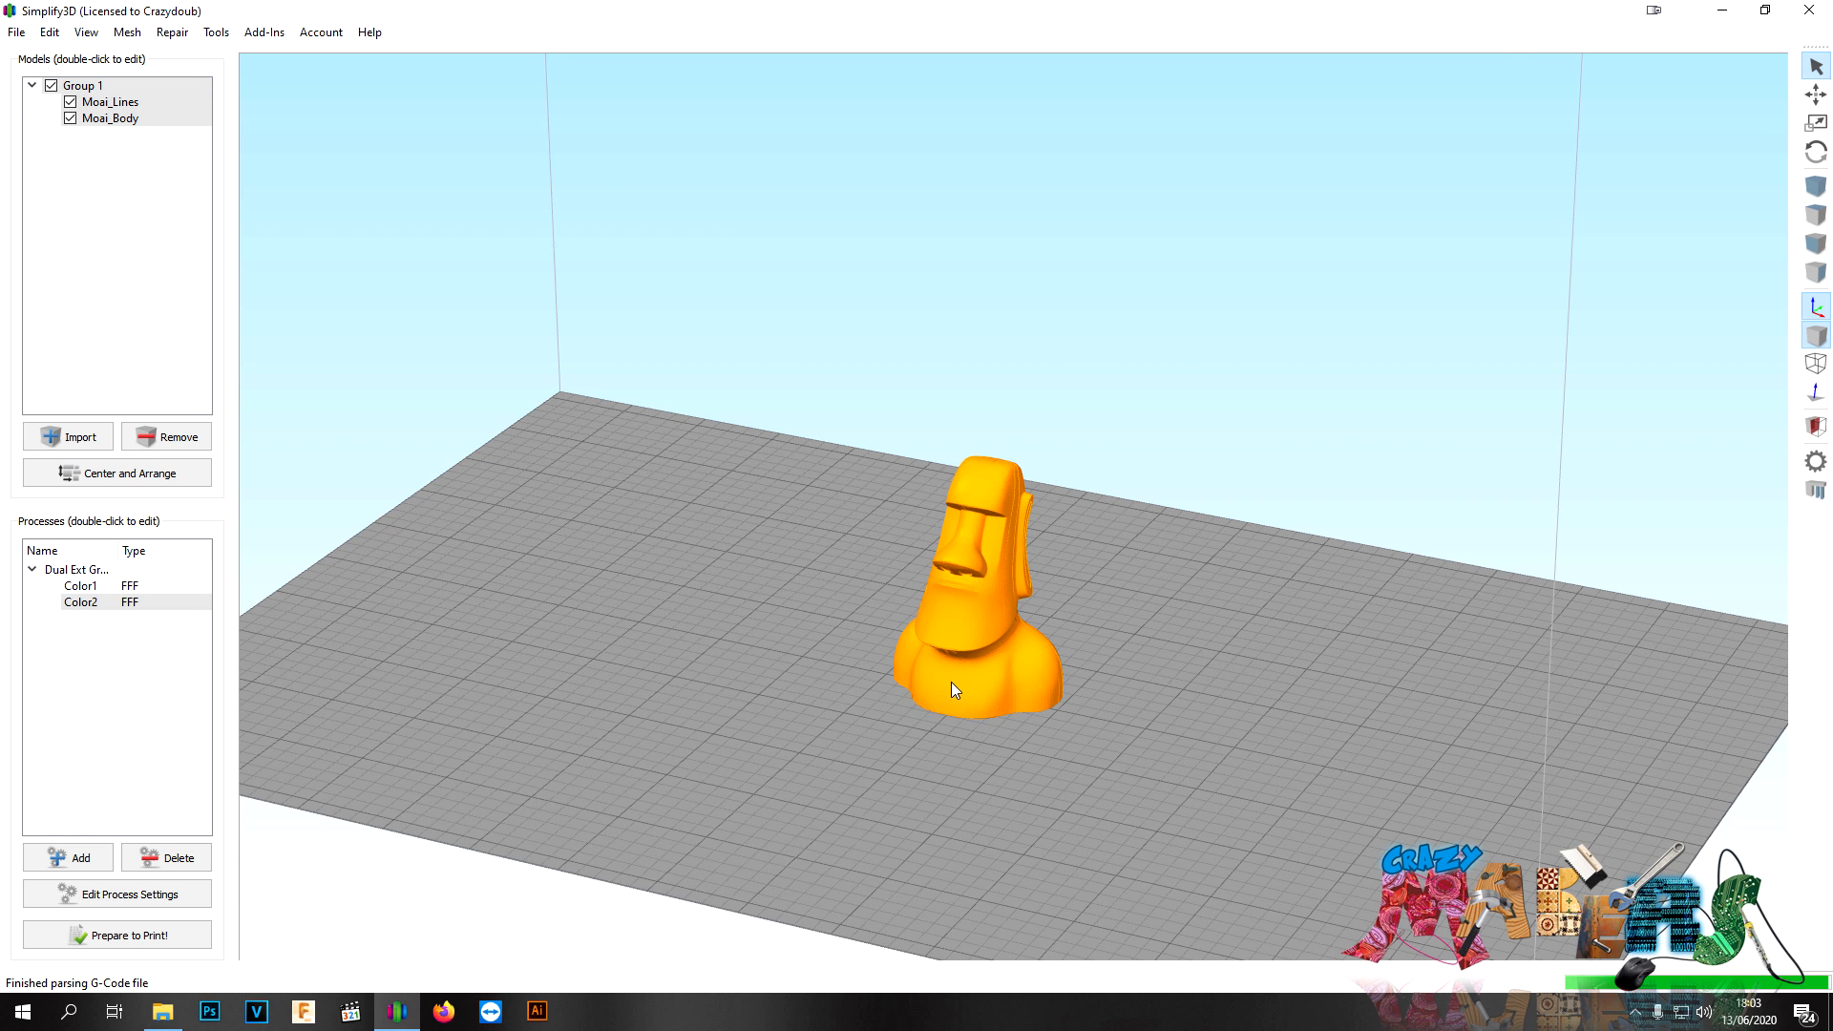
drag(968, 668, 1100, 628)
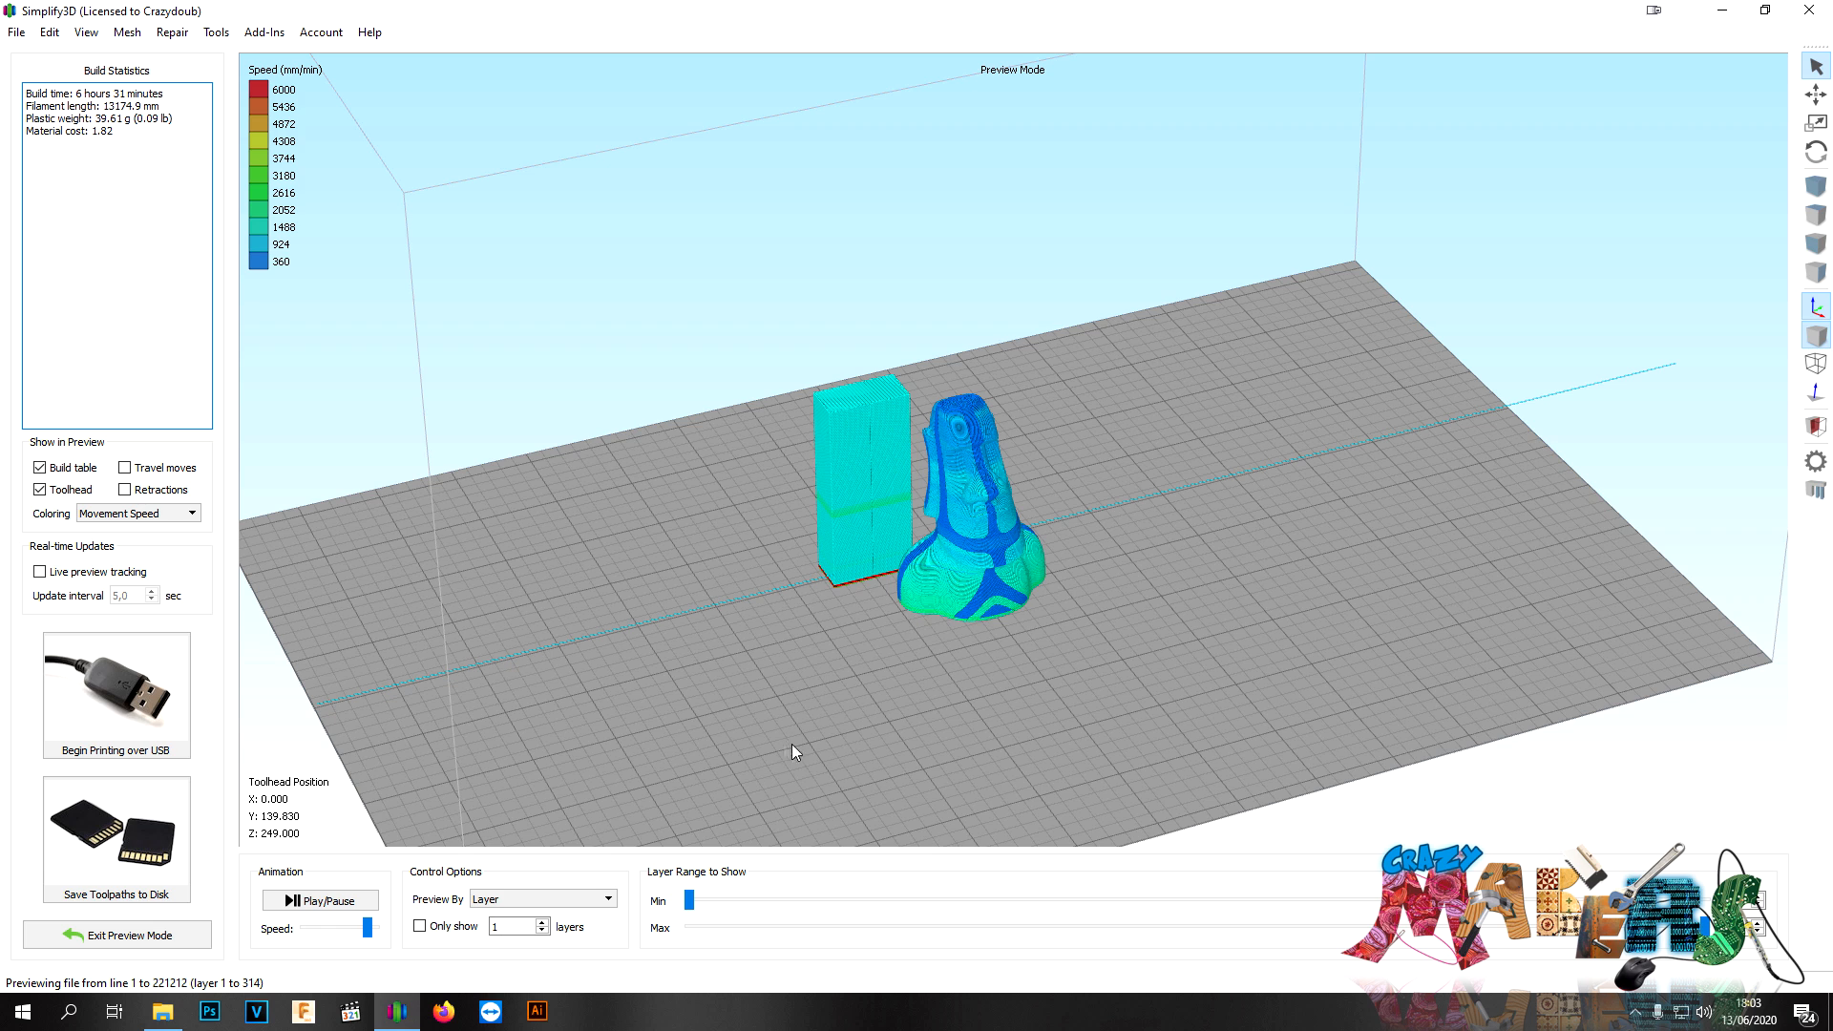
drag(976, 603, 592, 511)
click(179, 944)
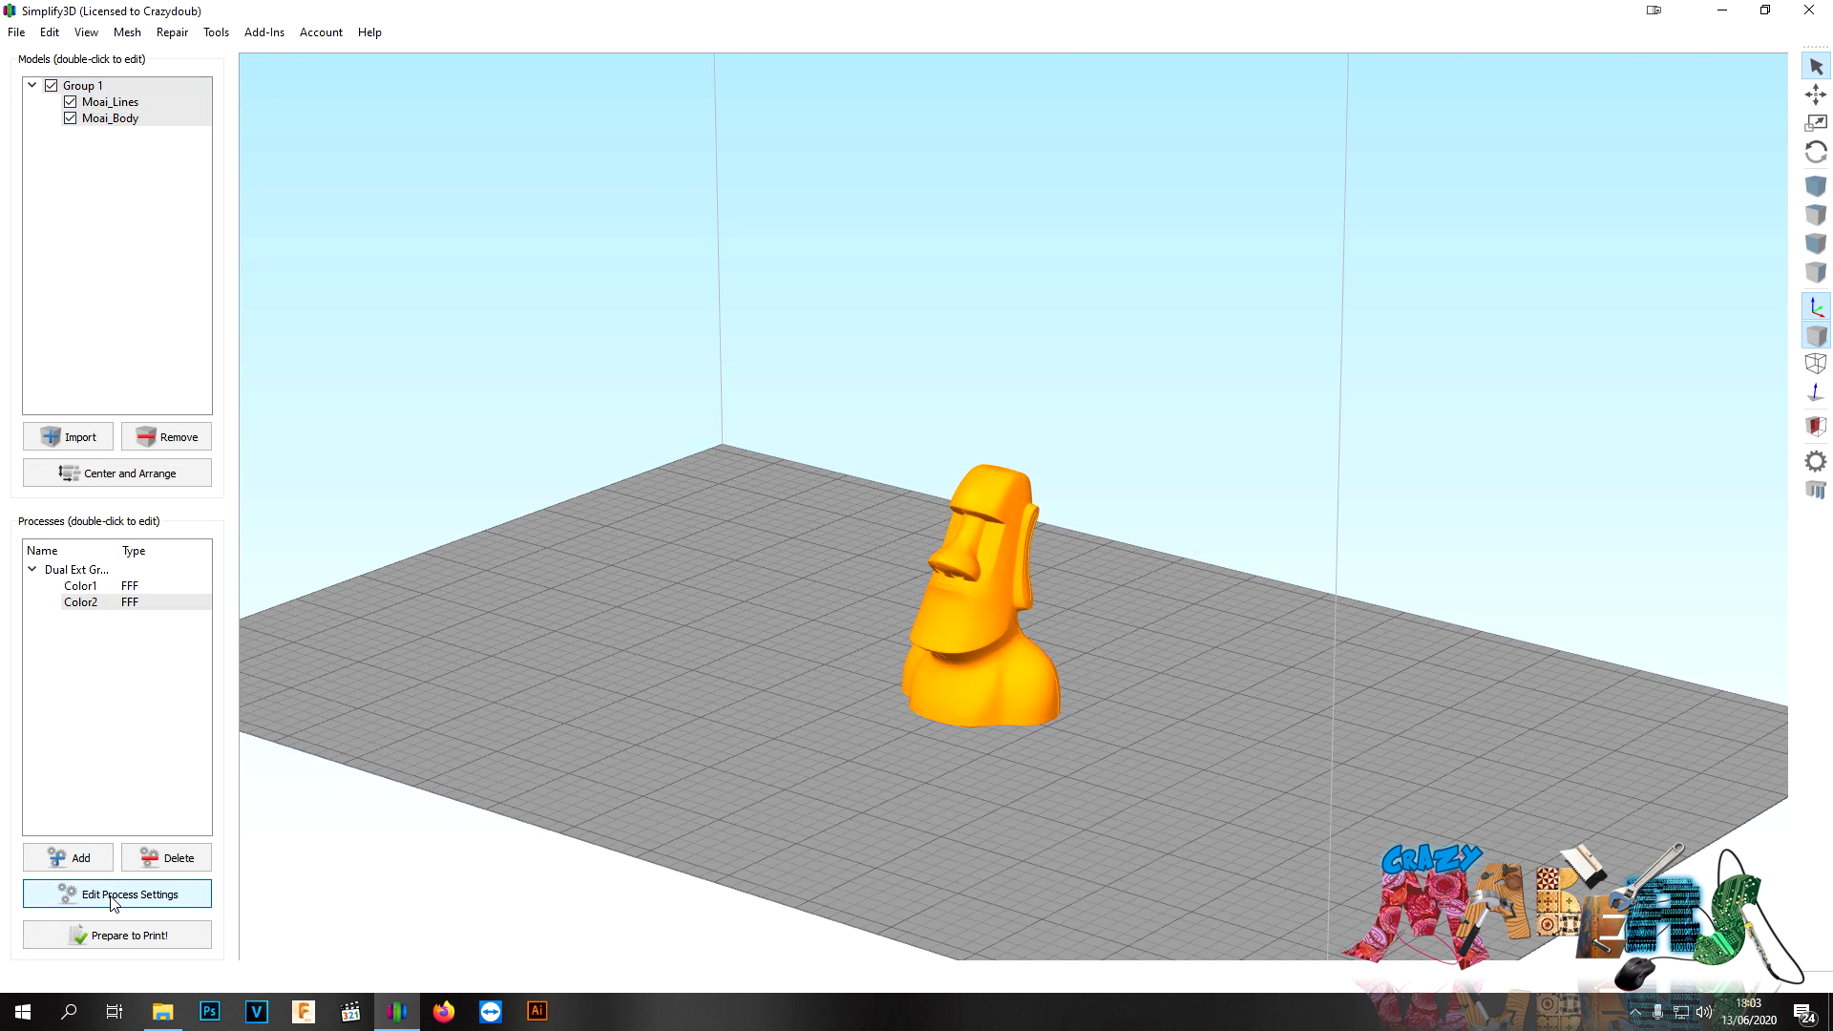
- Review the Color2 process's layer settings and its prime pillar extruder, width and location options
click(123, 888)
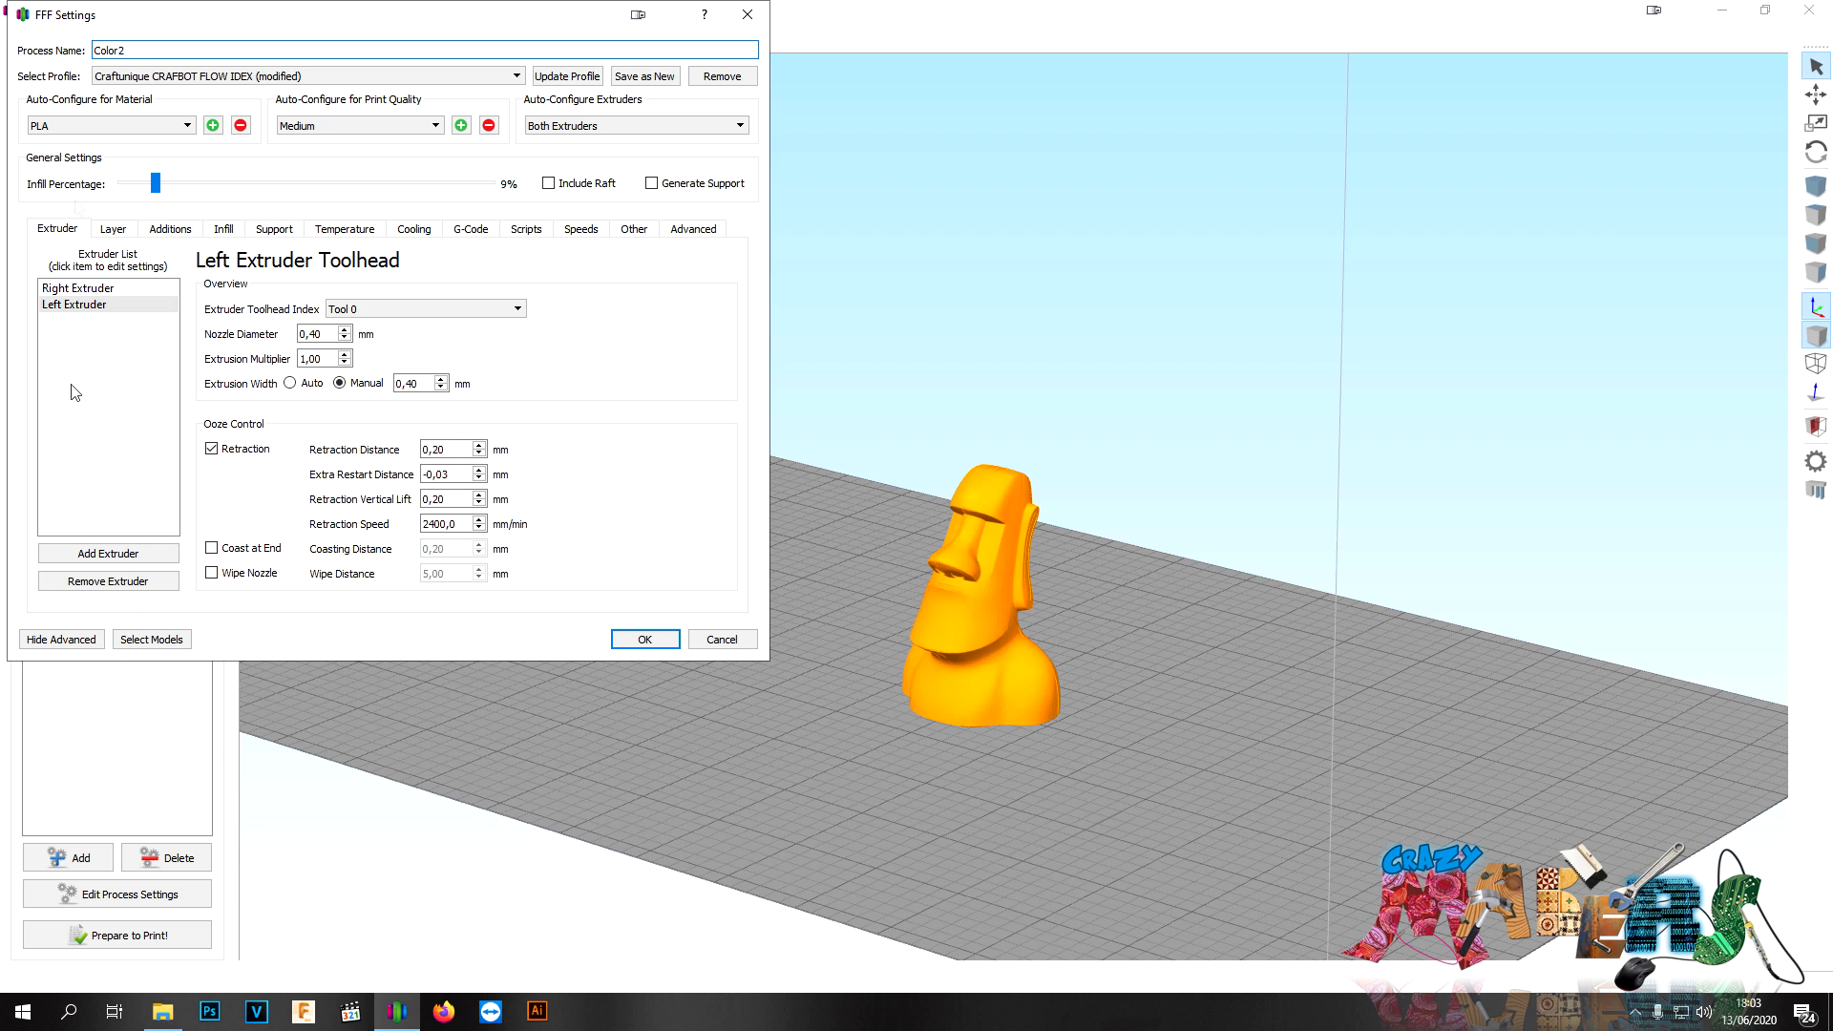
click(110, 230)
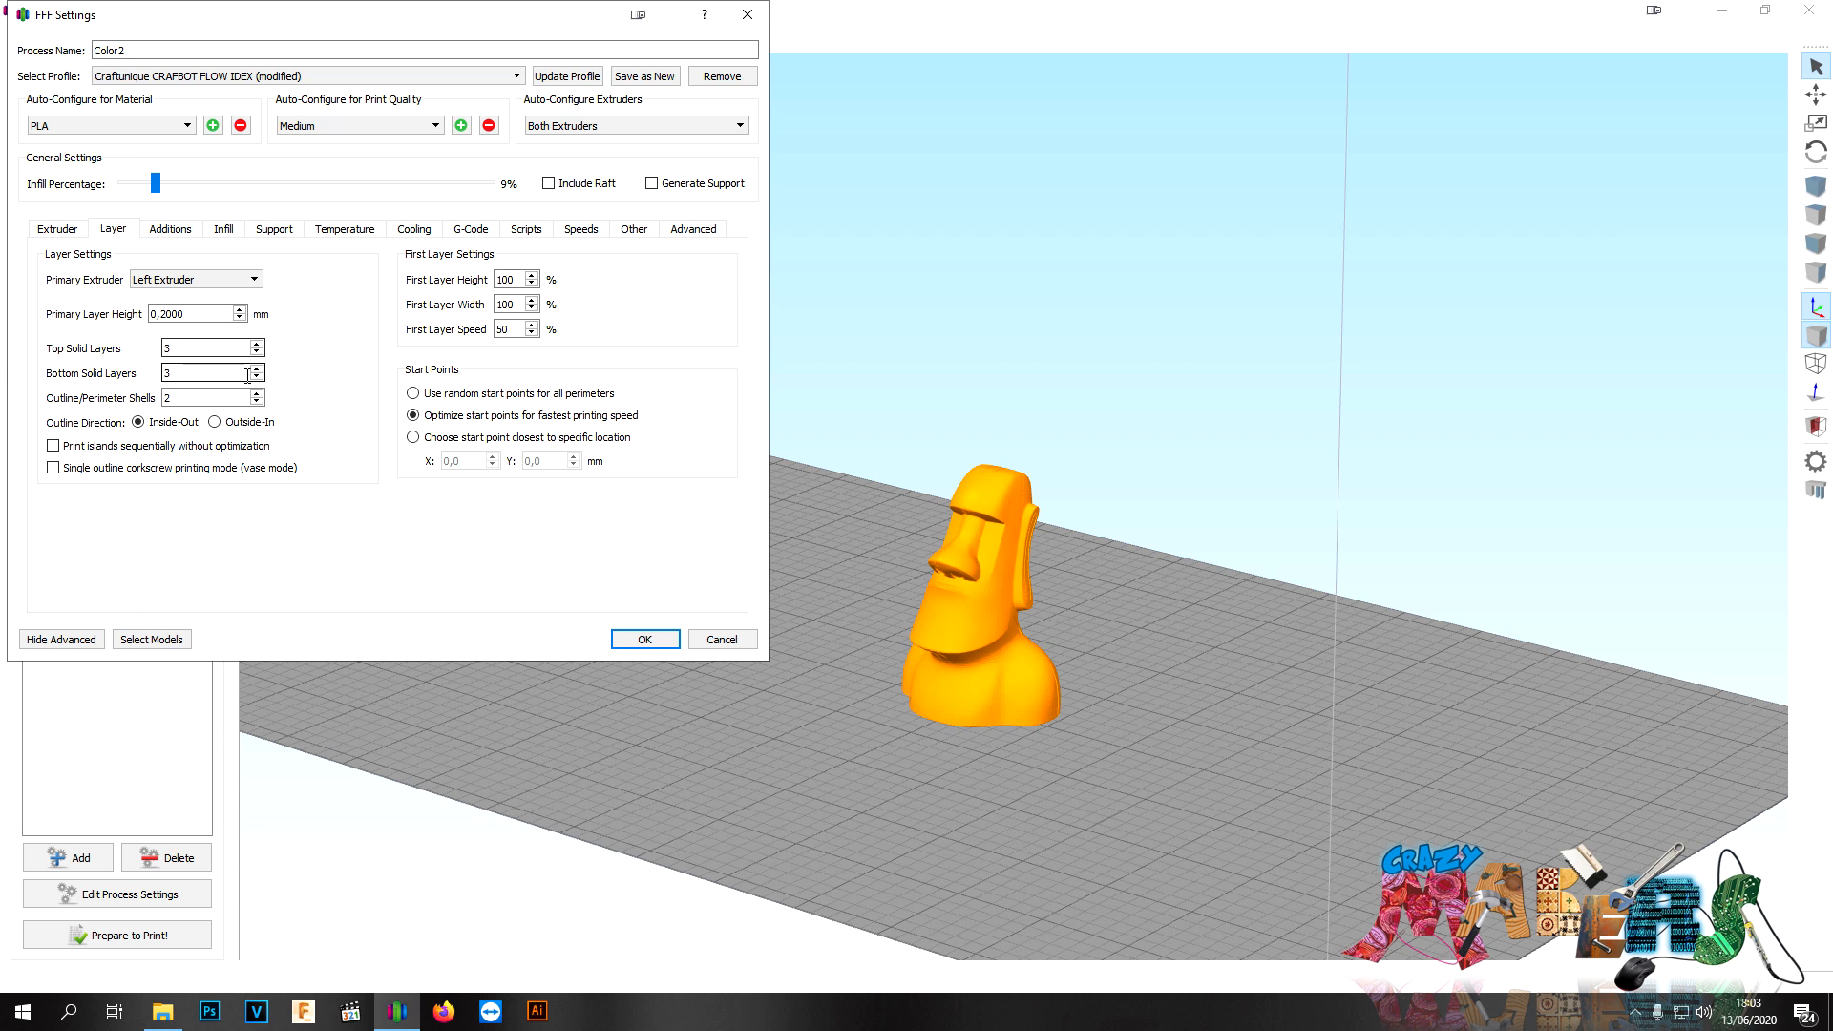
click(191, 233)
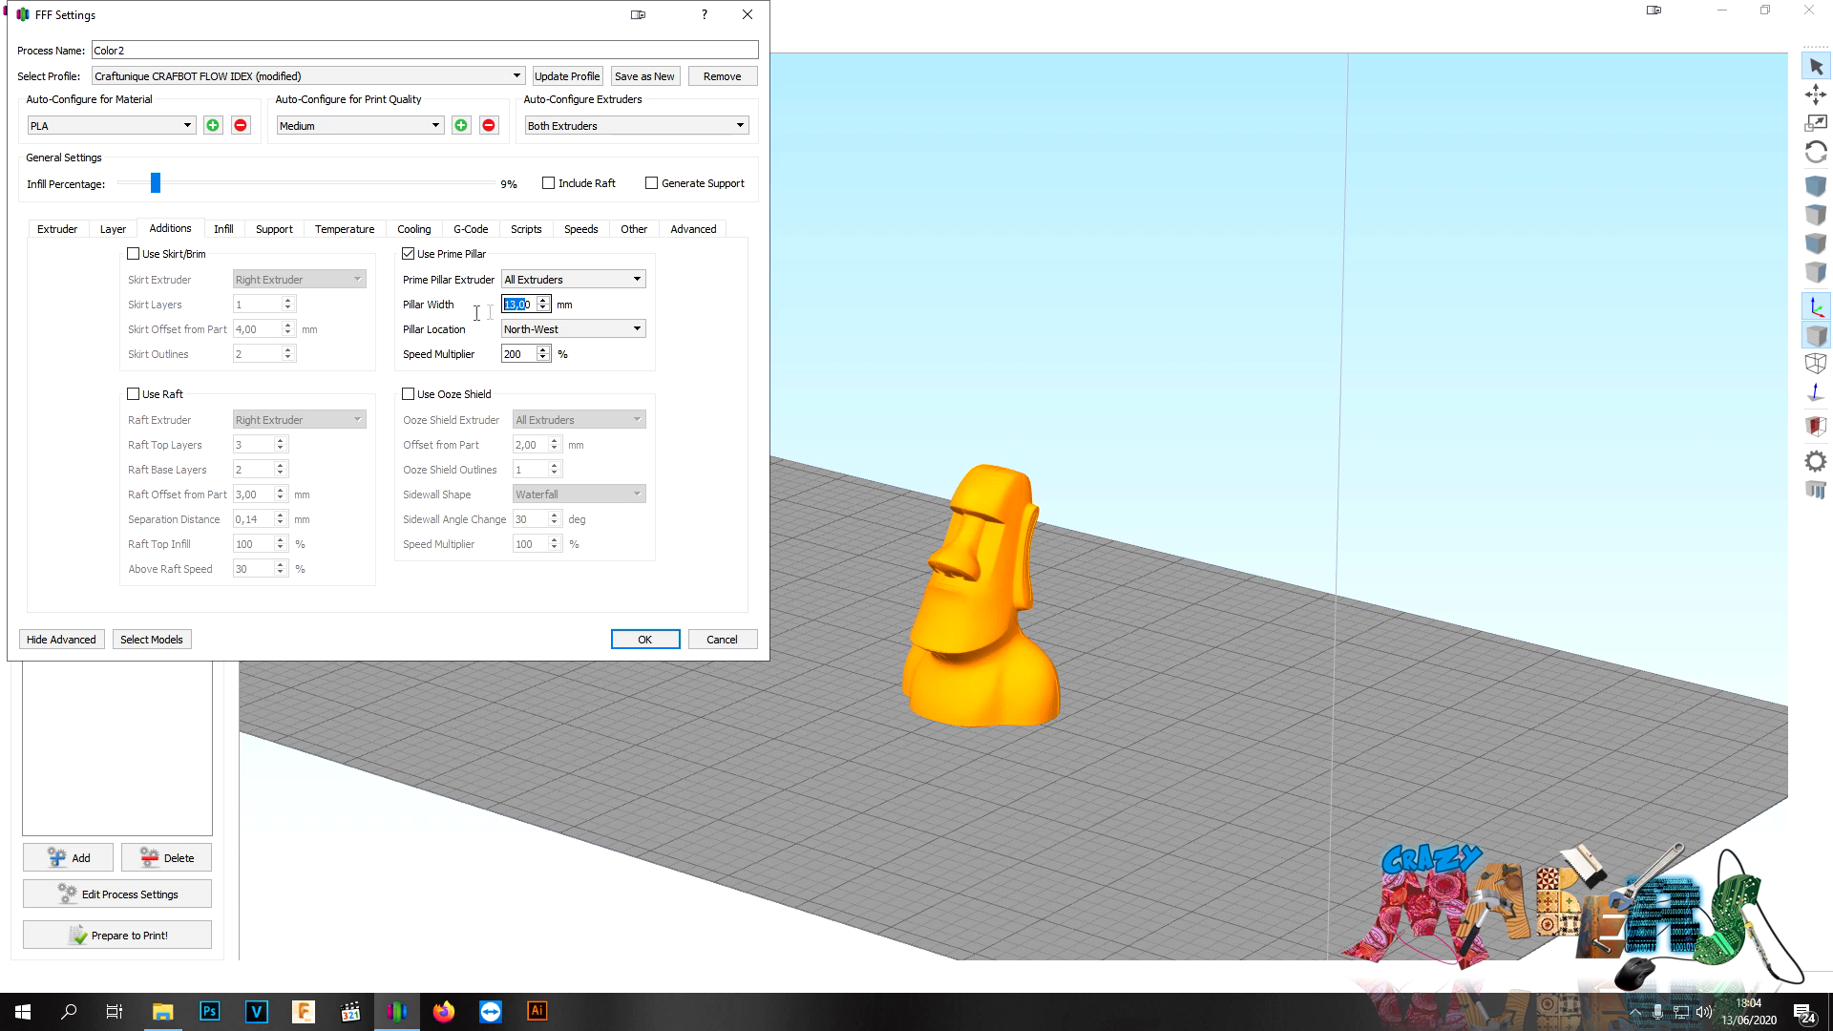
click(569, 281)
click(569, 286)
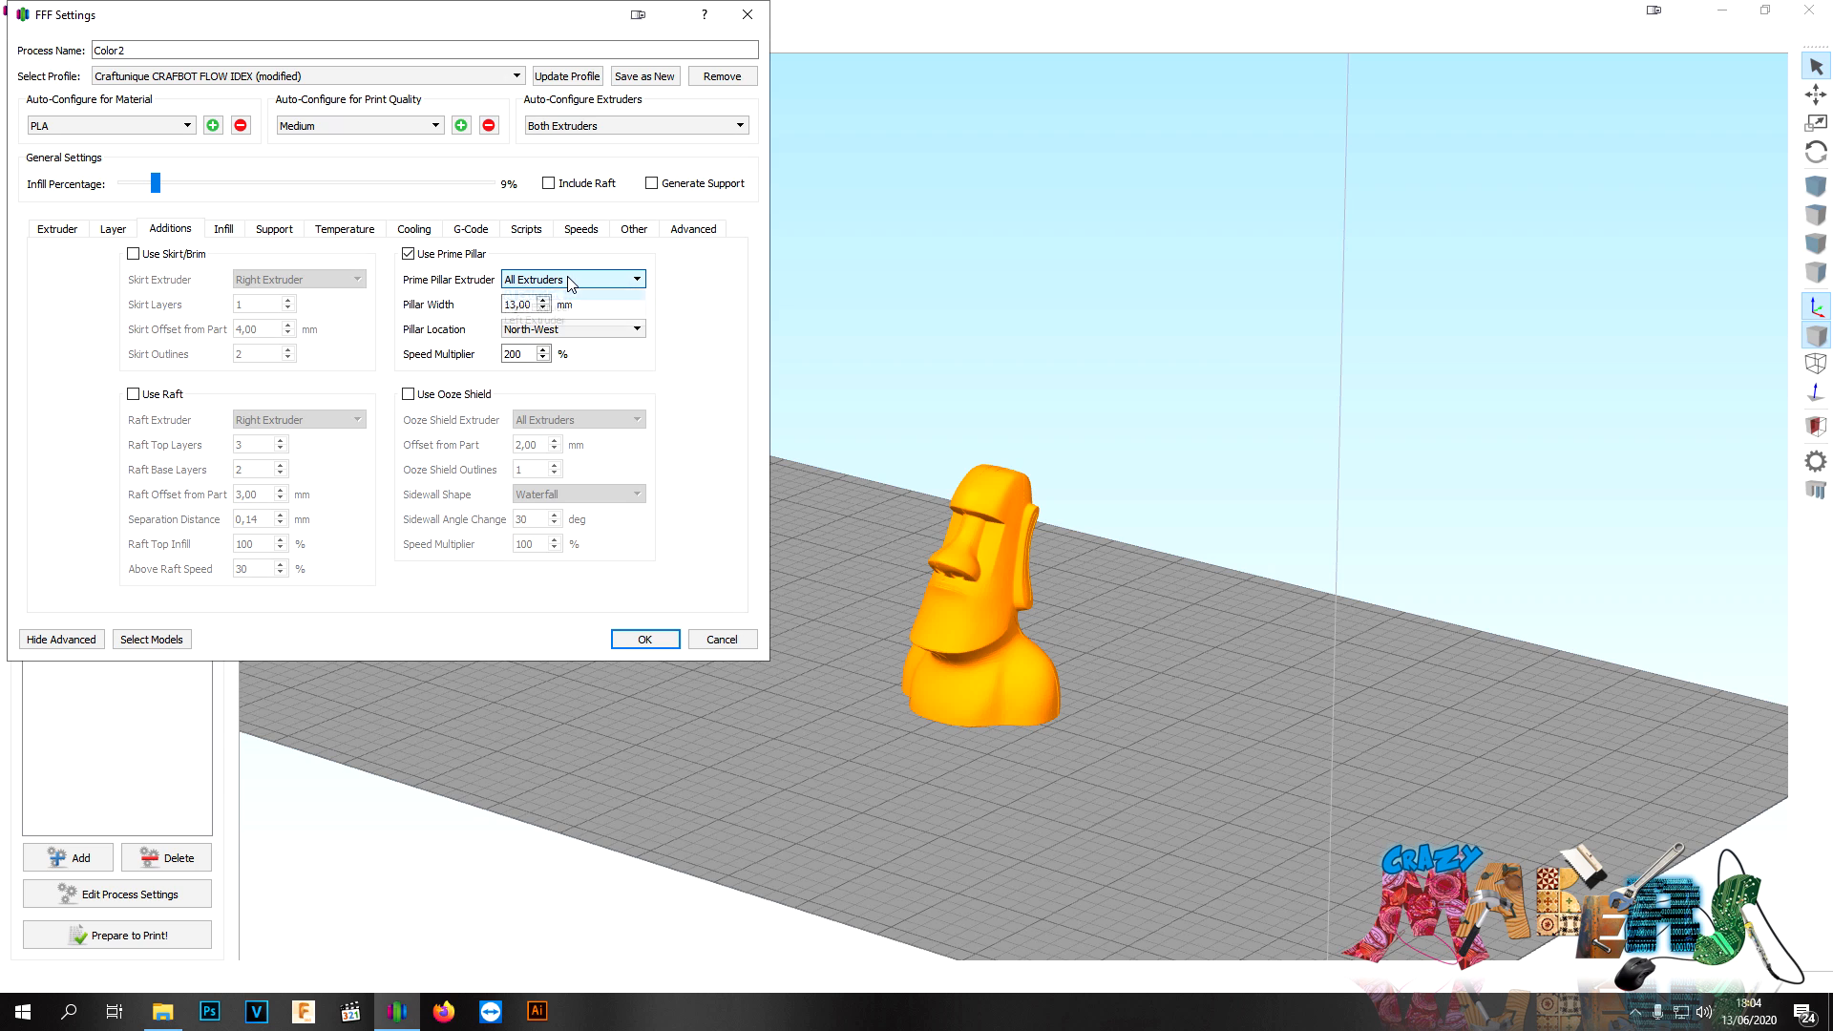
click(567, 331)
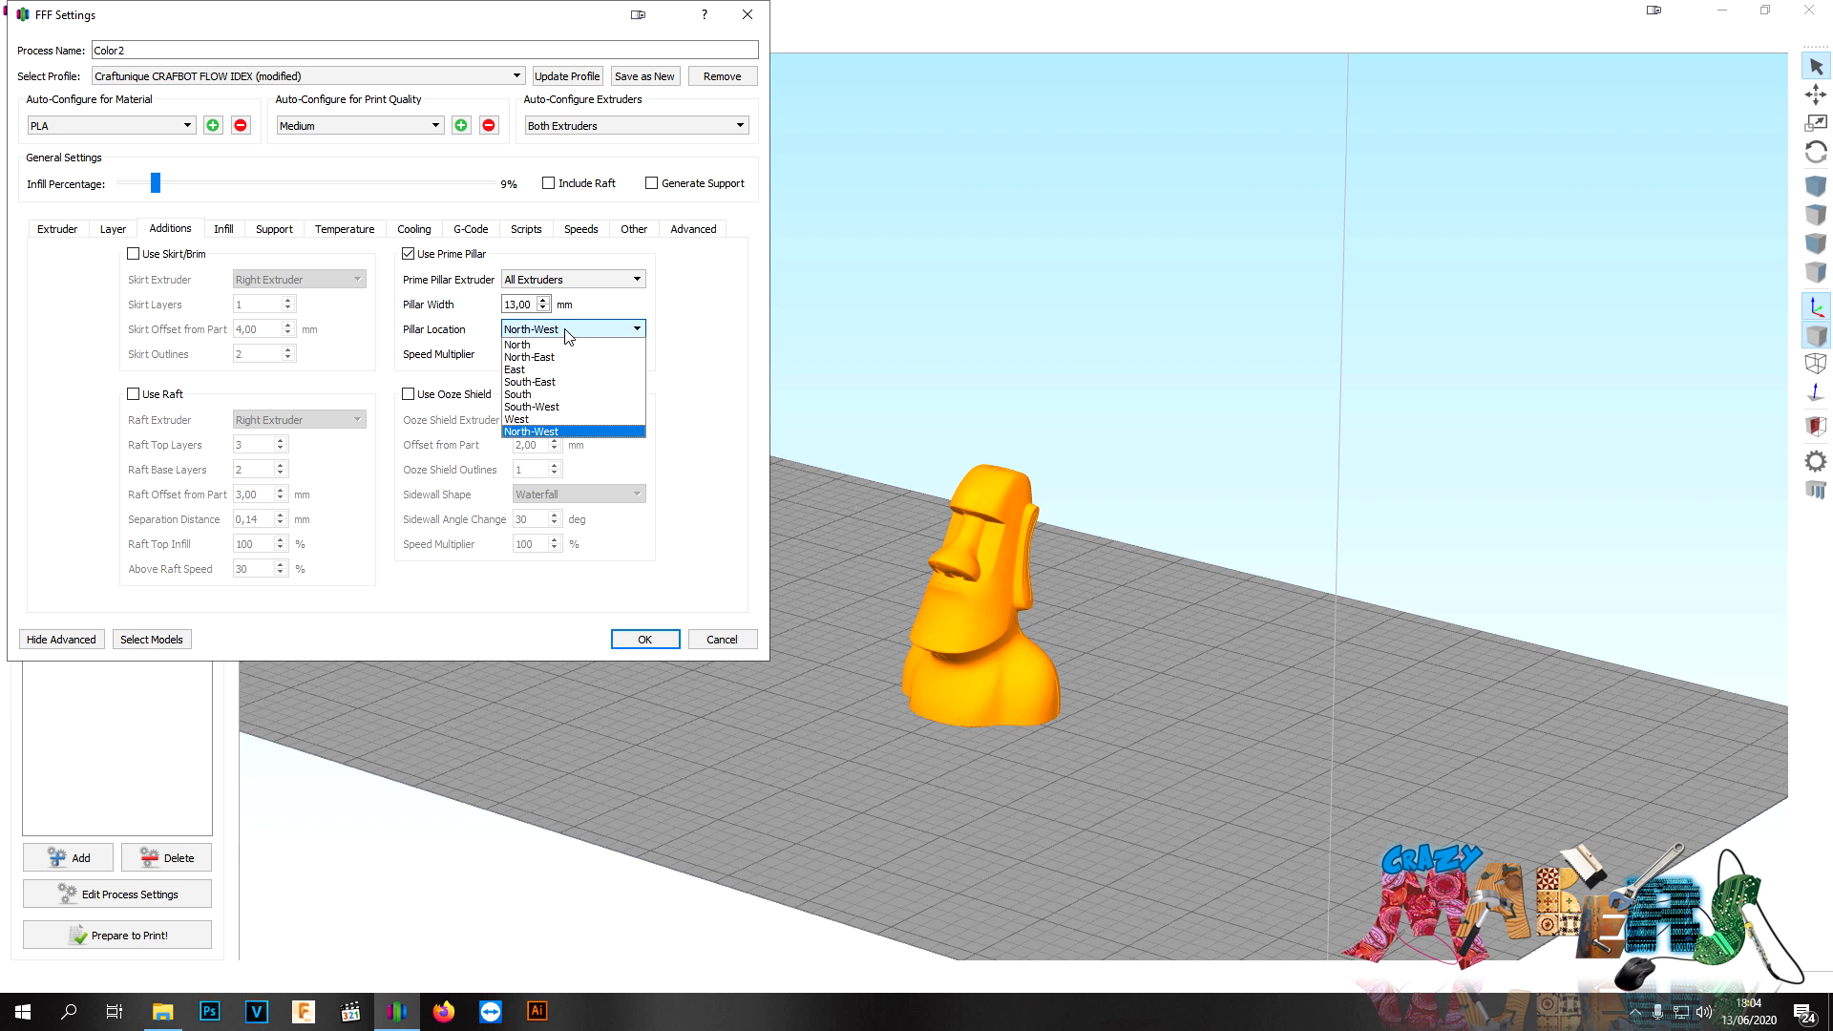
click(569, 334)
click(647, 641)
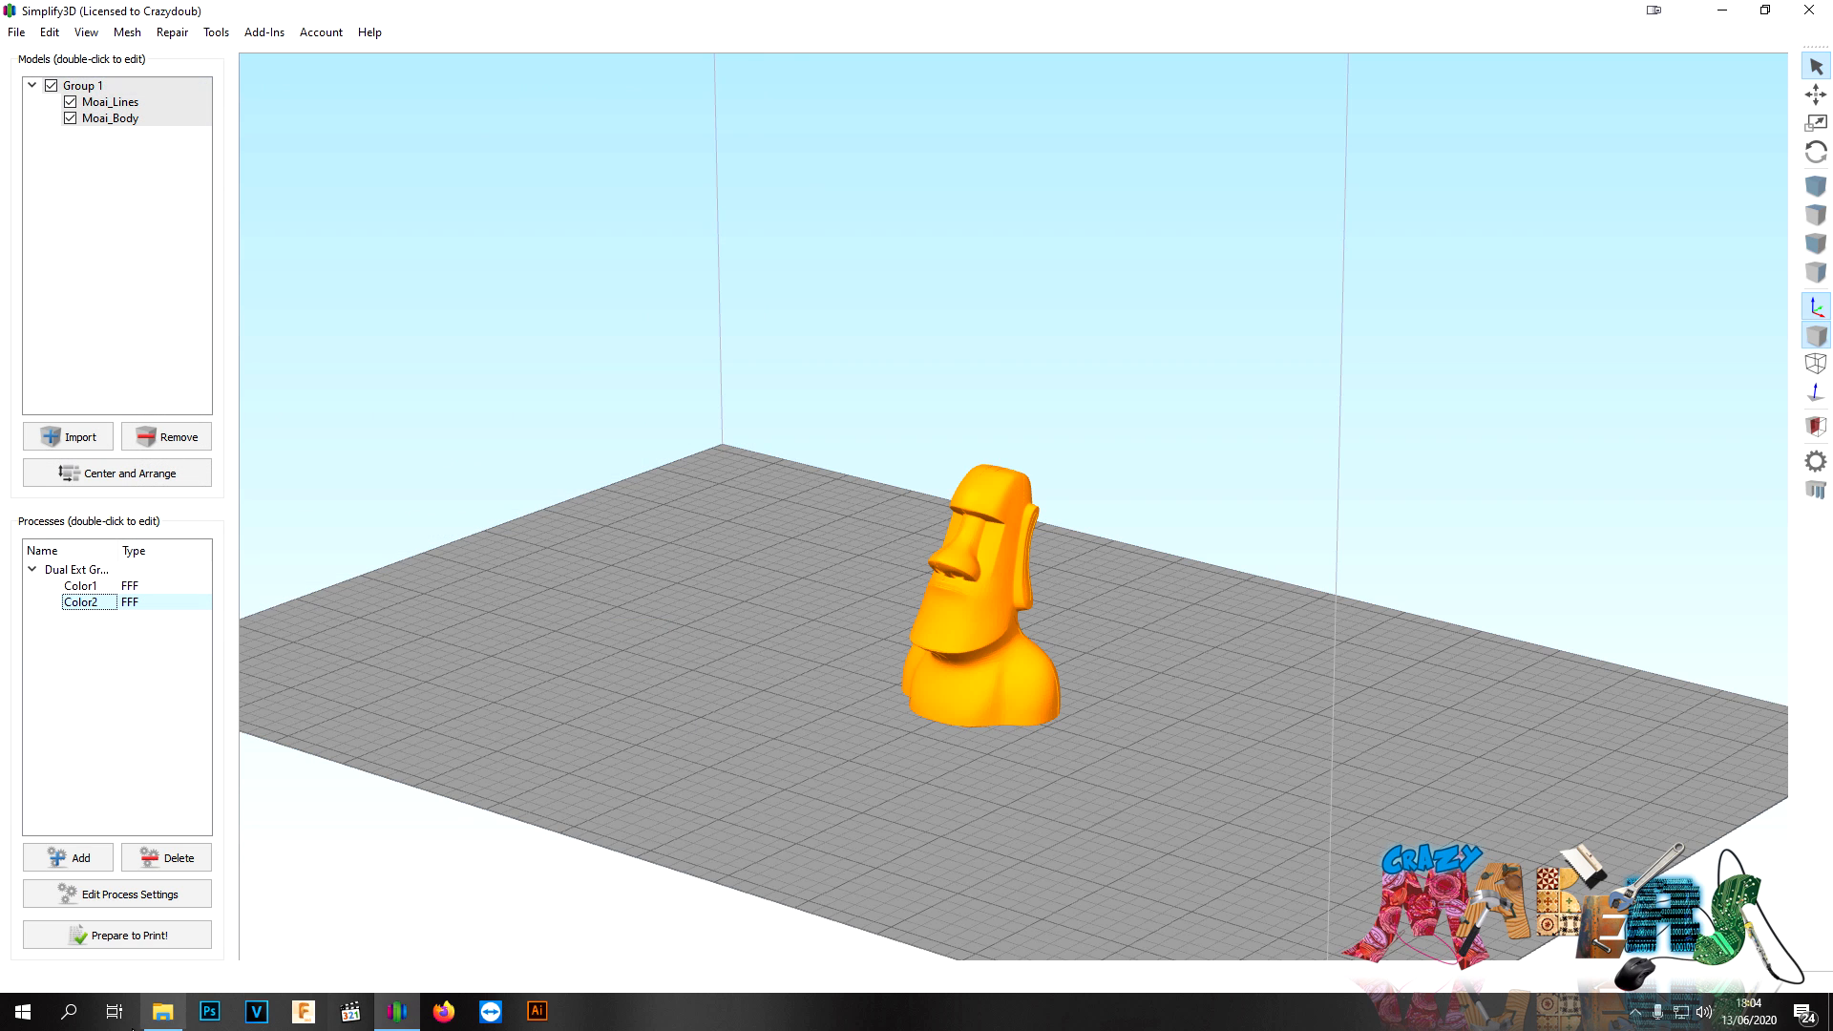
- Slice all processes again and examine the prime pillar and the statue's two-color toolpaths up close in the preview
click(115, 936)
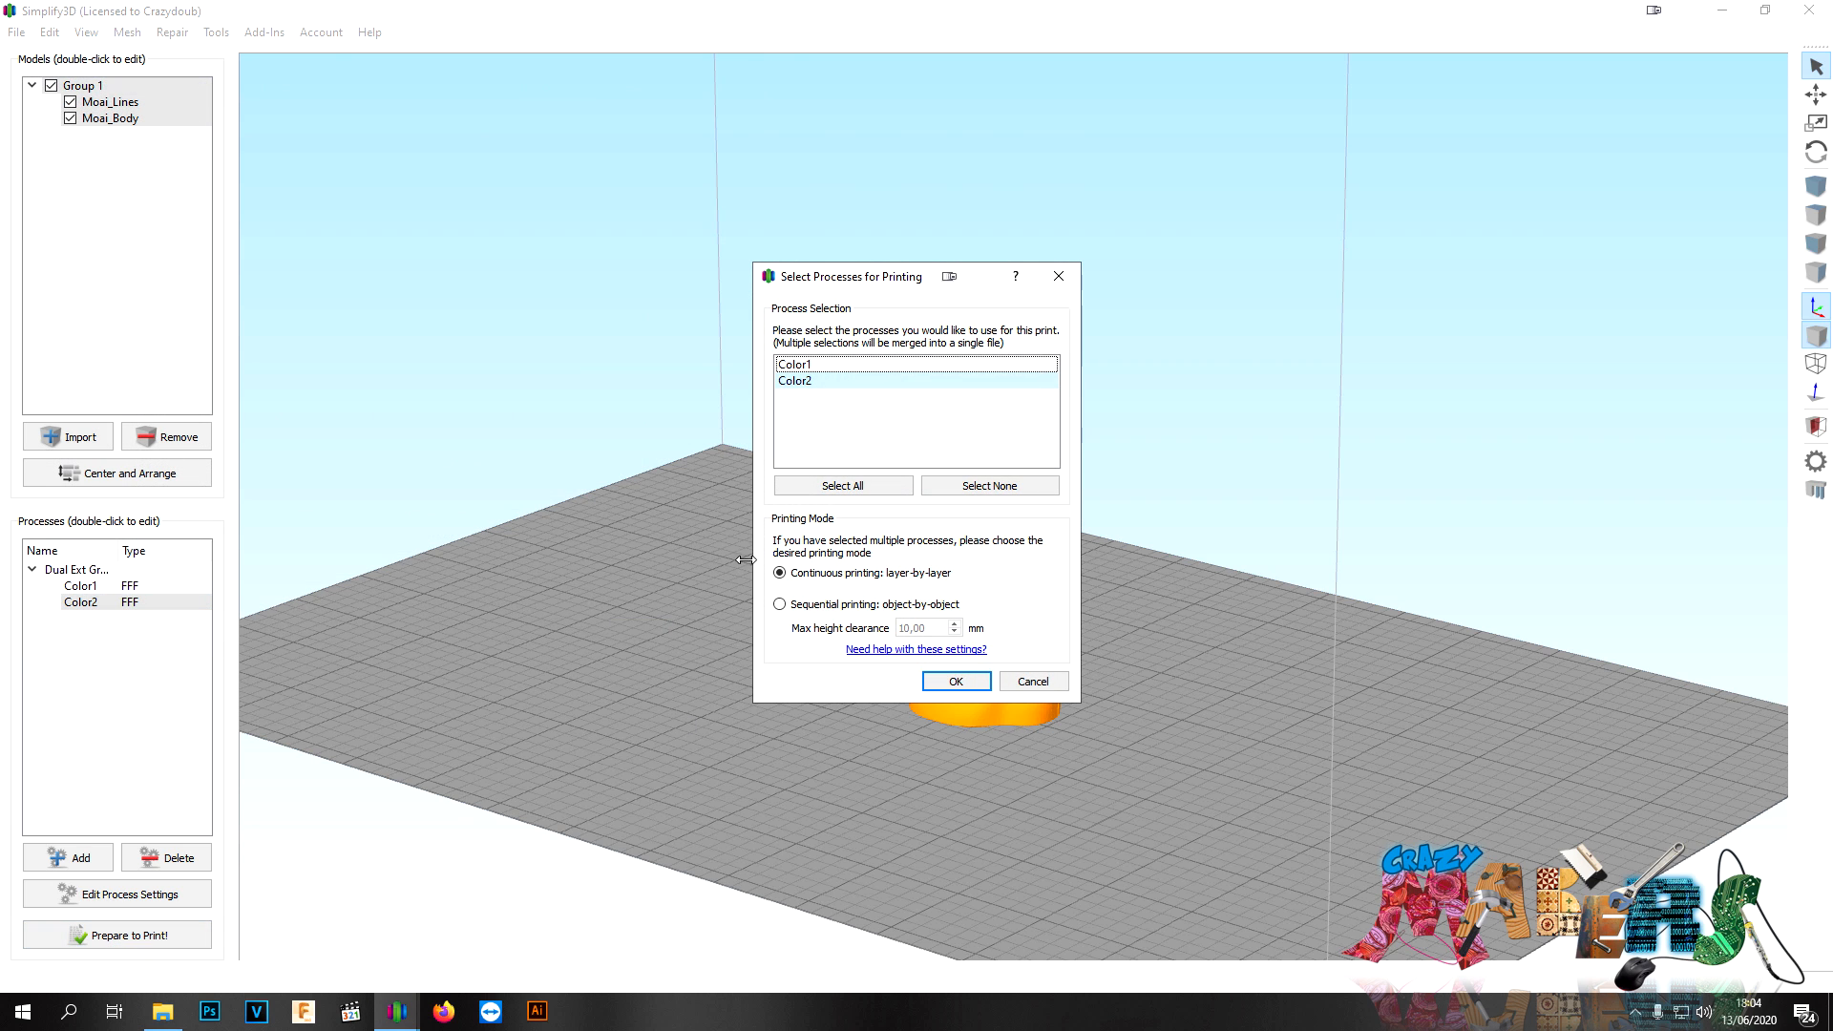
click(843, 485)
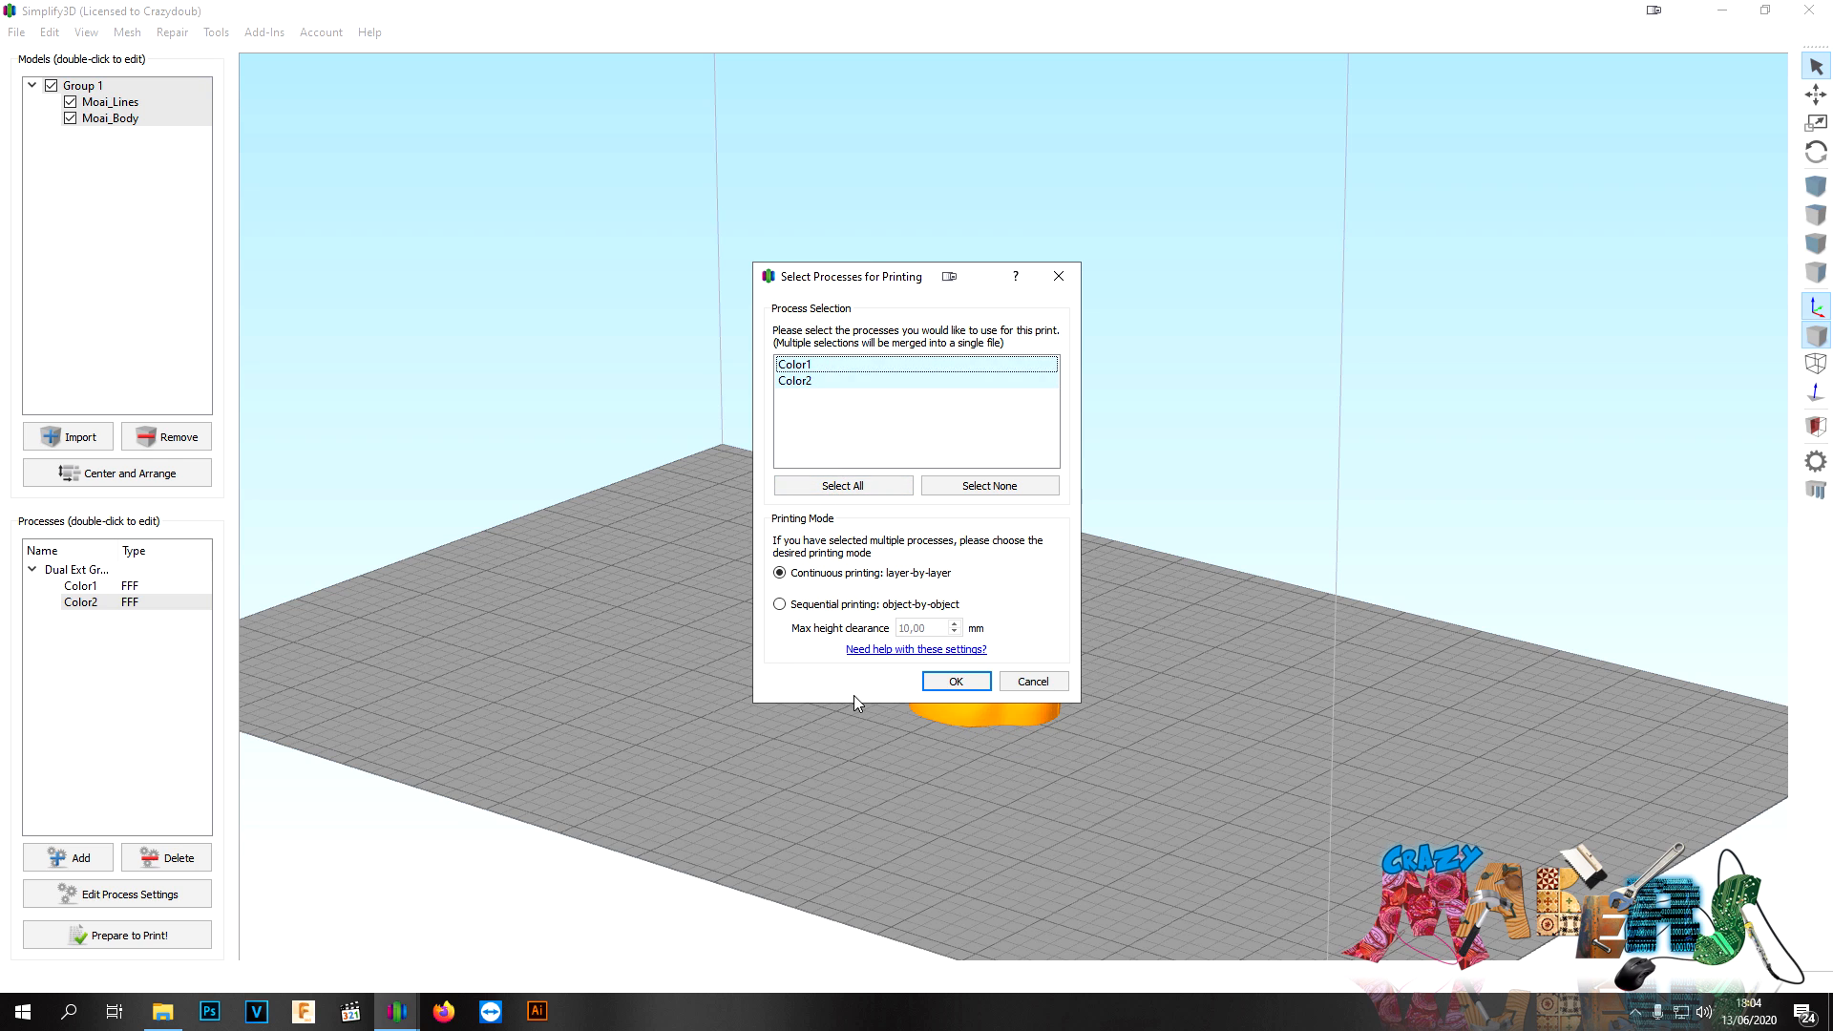
click(951, 679)
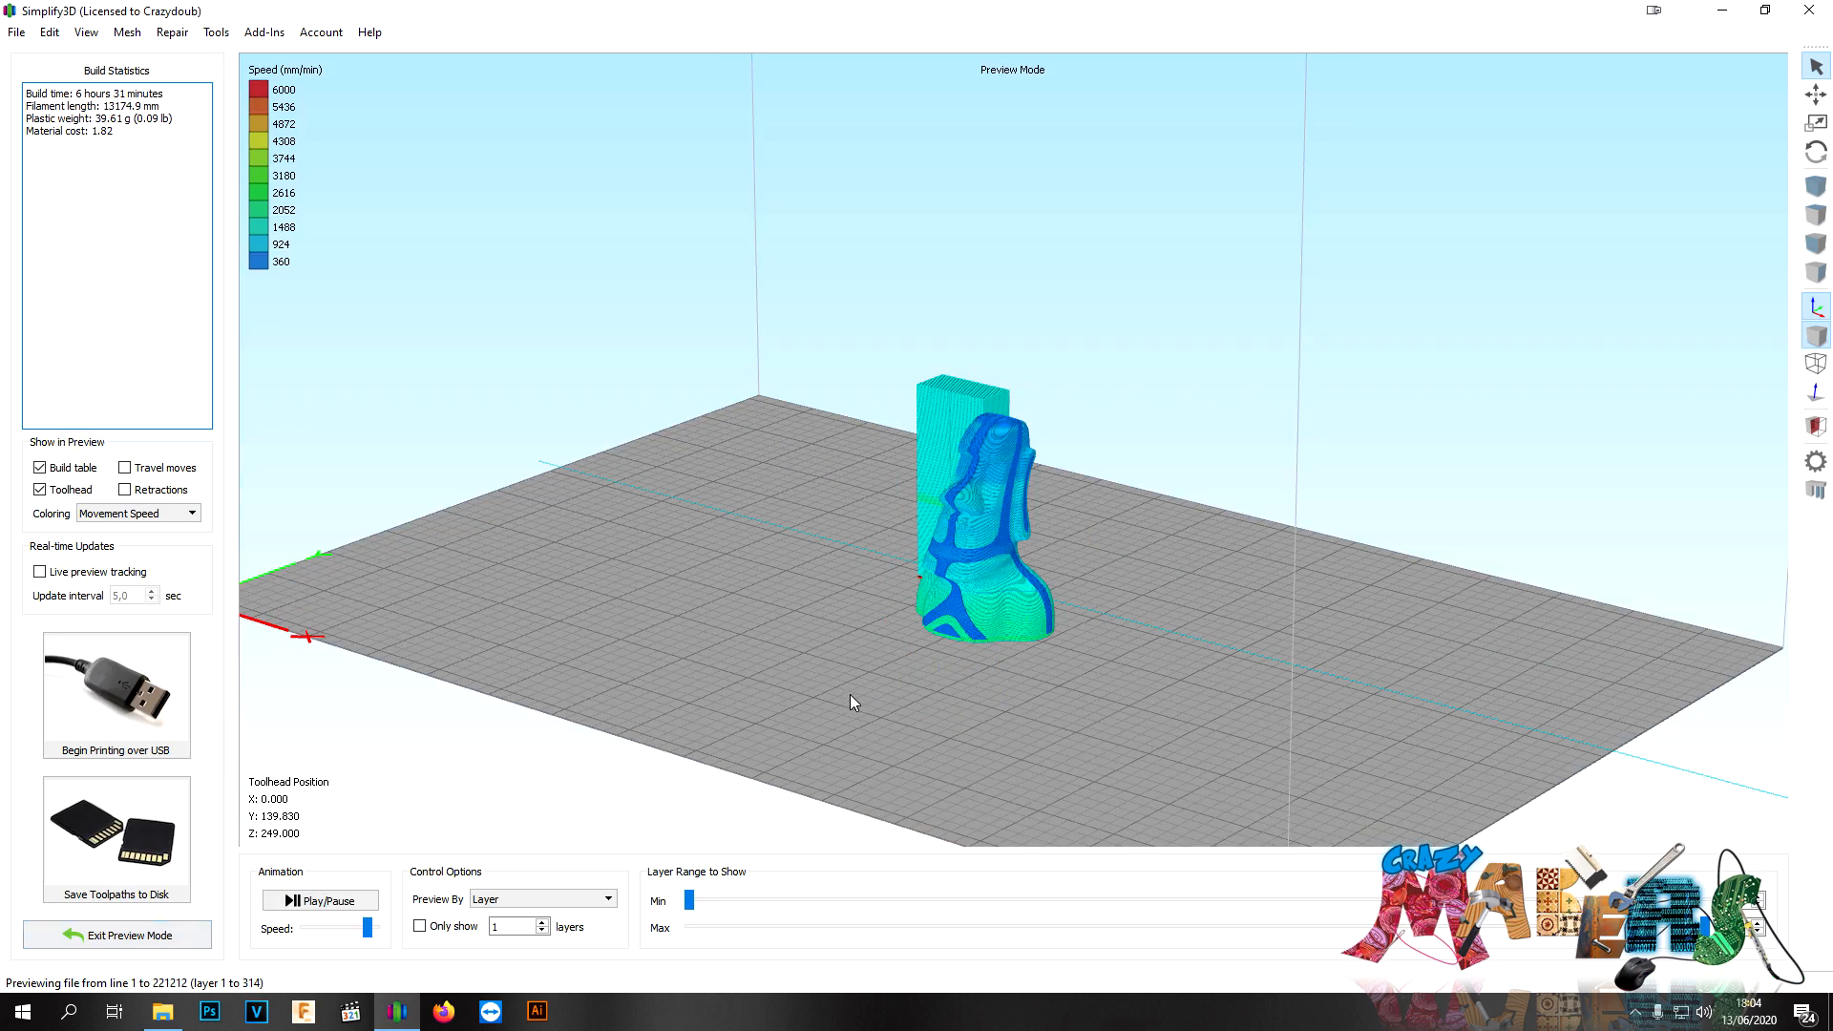
drag(850, 679, 911, 718)
scroll(911, 579, up, 6)
drag(928, 594, 1019, 627)
scroll(997, 686, down, 3)
scroll(993, 735, up, 3)
right_drag(993, 735, 757, 738)
click(90, 934)
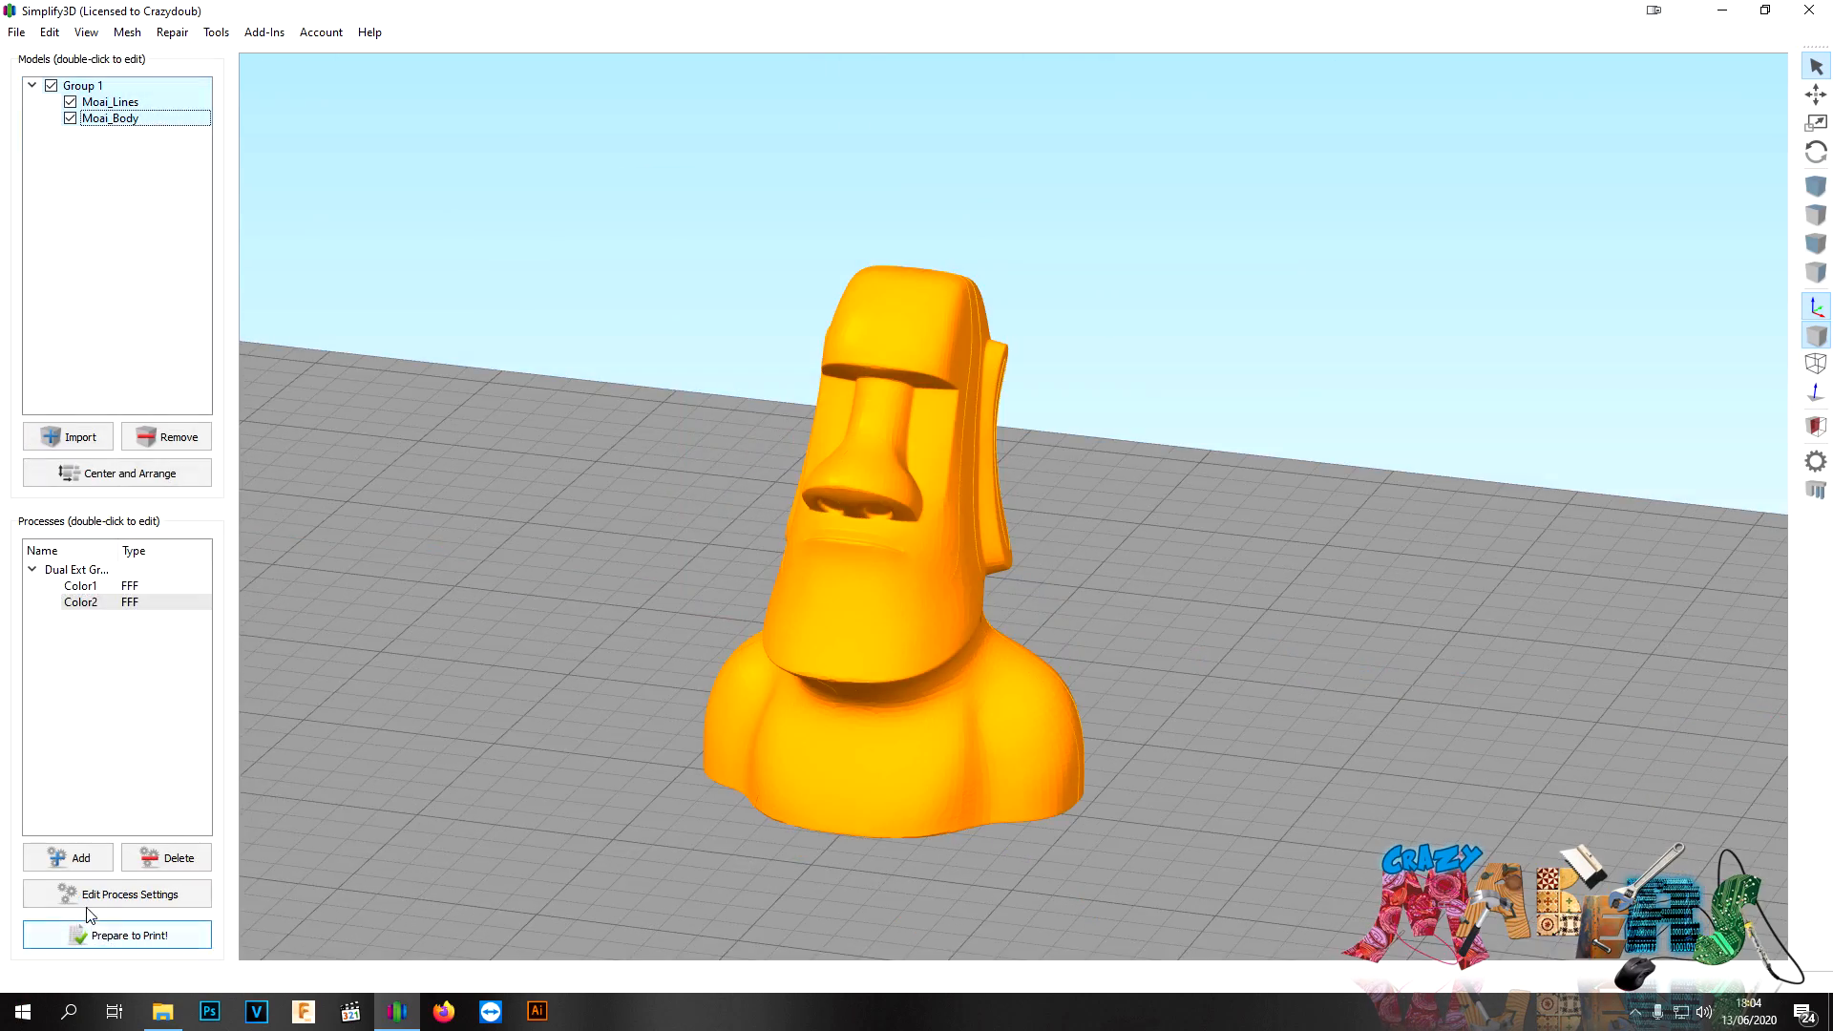
- Set Color2's default printing speed to 4000 mm/min and its outline and support structure underspeeds to 80%, and adjust the solid infill underspeed
click(92, 897)
click(581, 229)
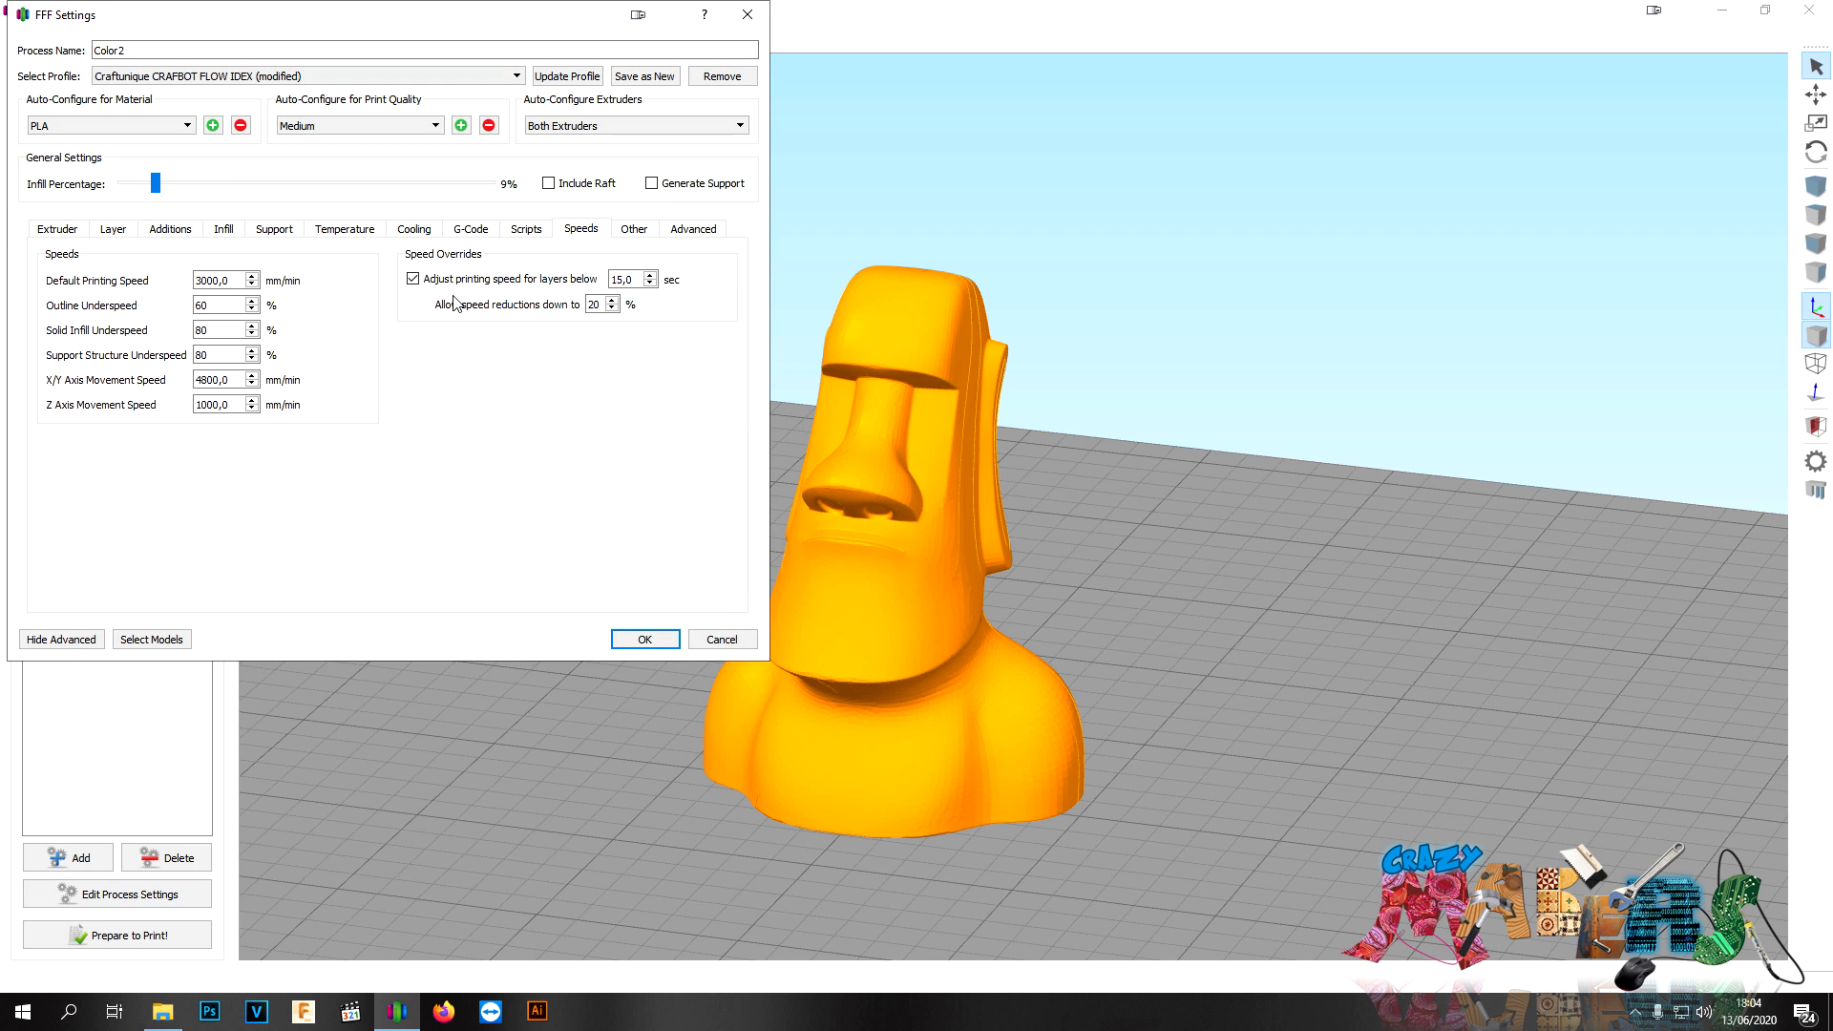
text(4000)
double_click(212, 305)
text(80)
click(196, 329)
text(9)
double_click(199, 353)
text(80)
key(Delete)
click(643, 645)
- Slice both color processes with the new speeds and check the resulting toolpath preview from the front of the statue
click(82, 940)
click(844, 486)
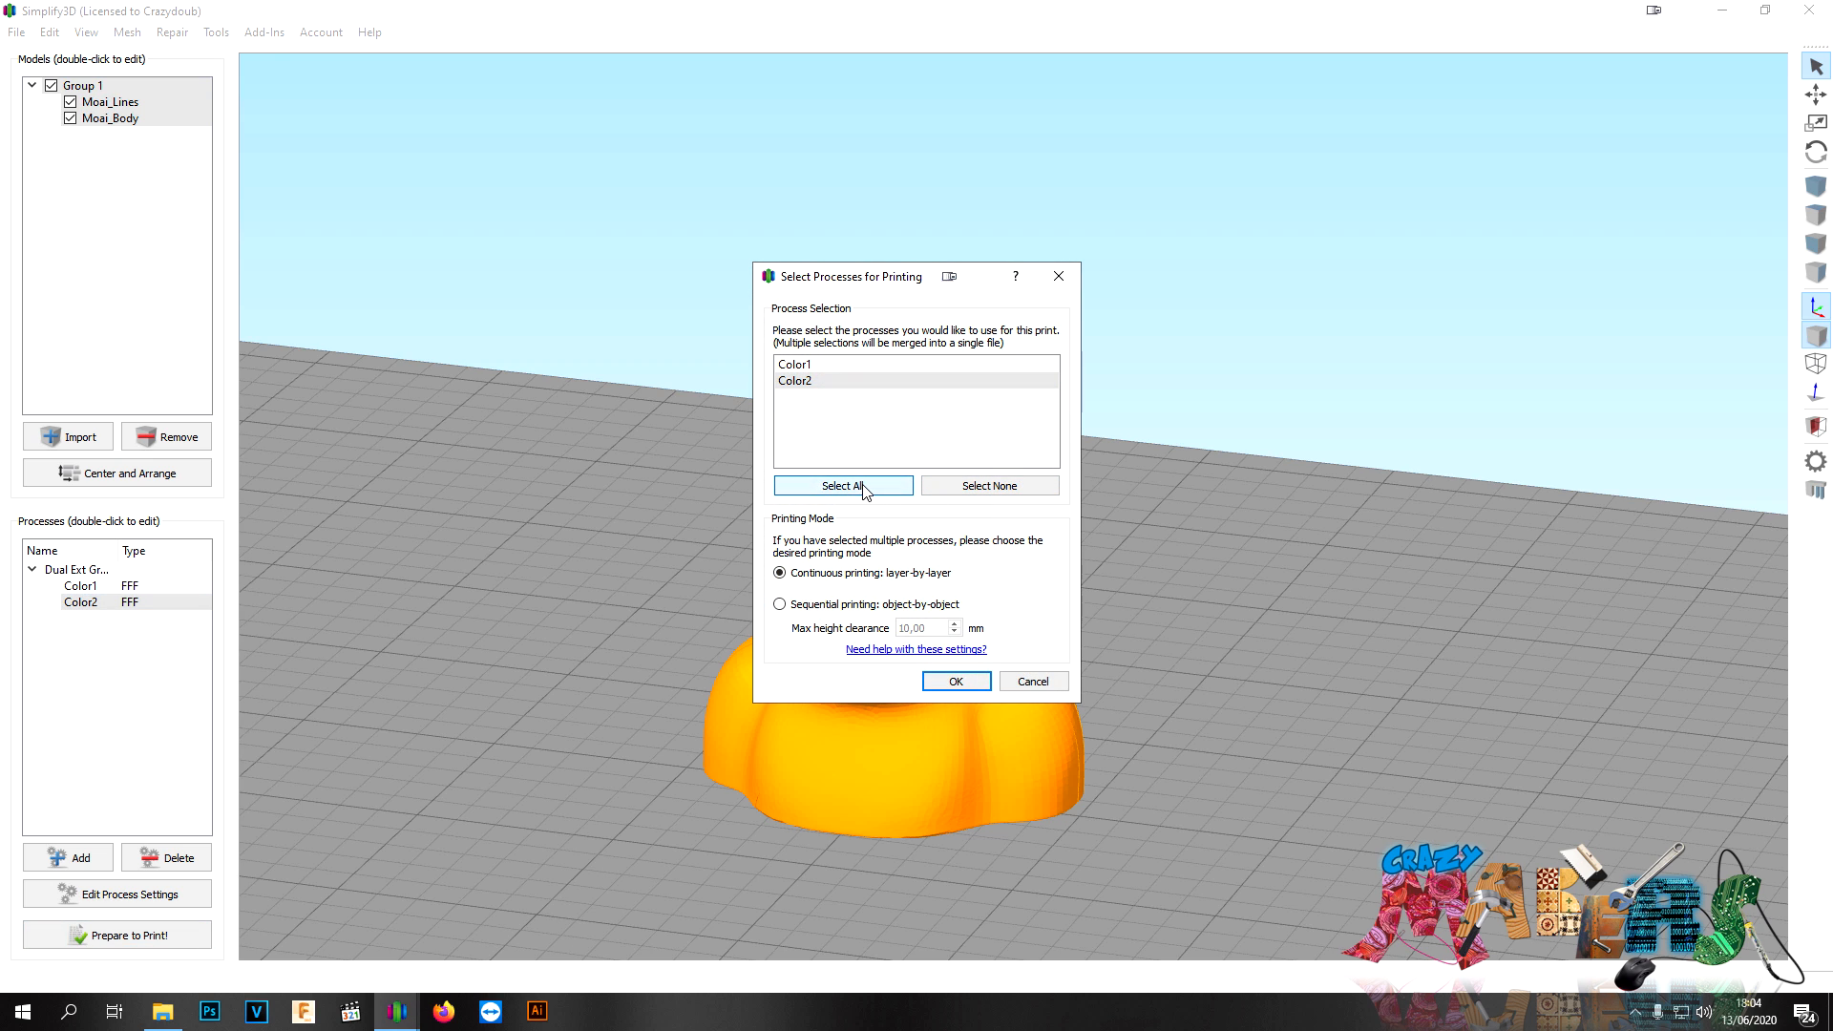
click(958, 682)
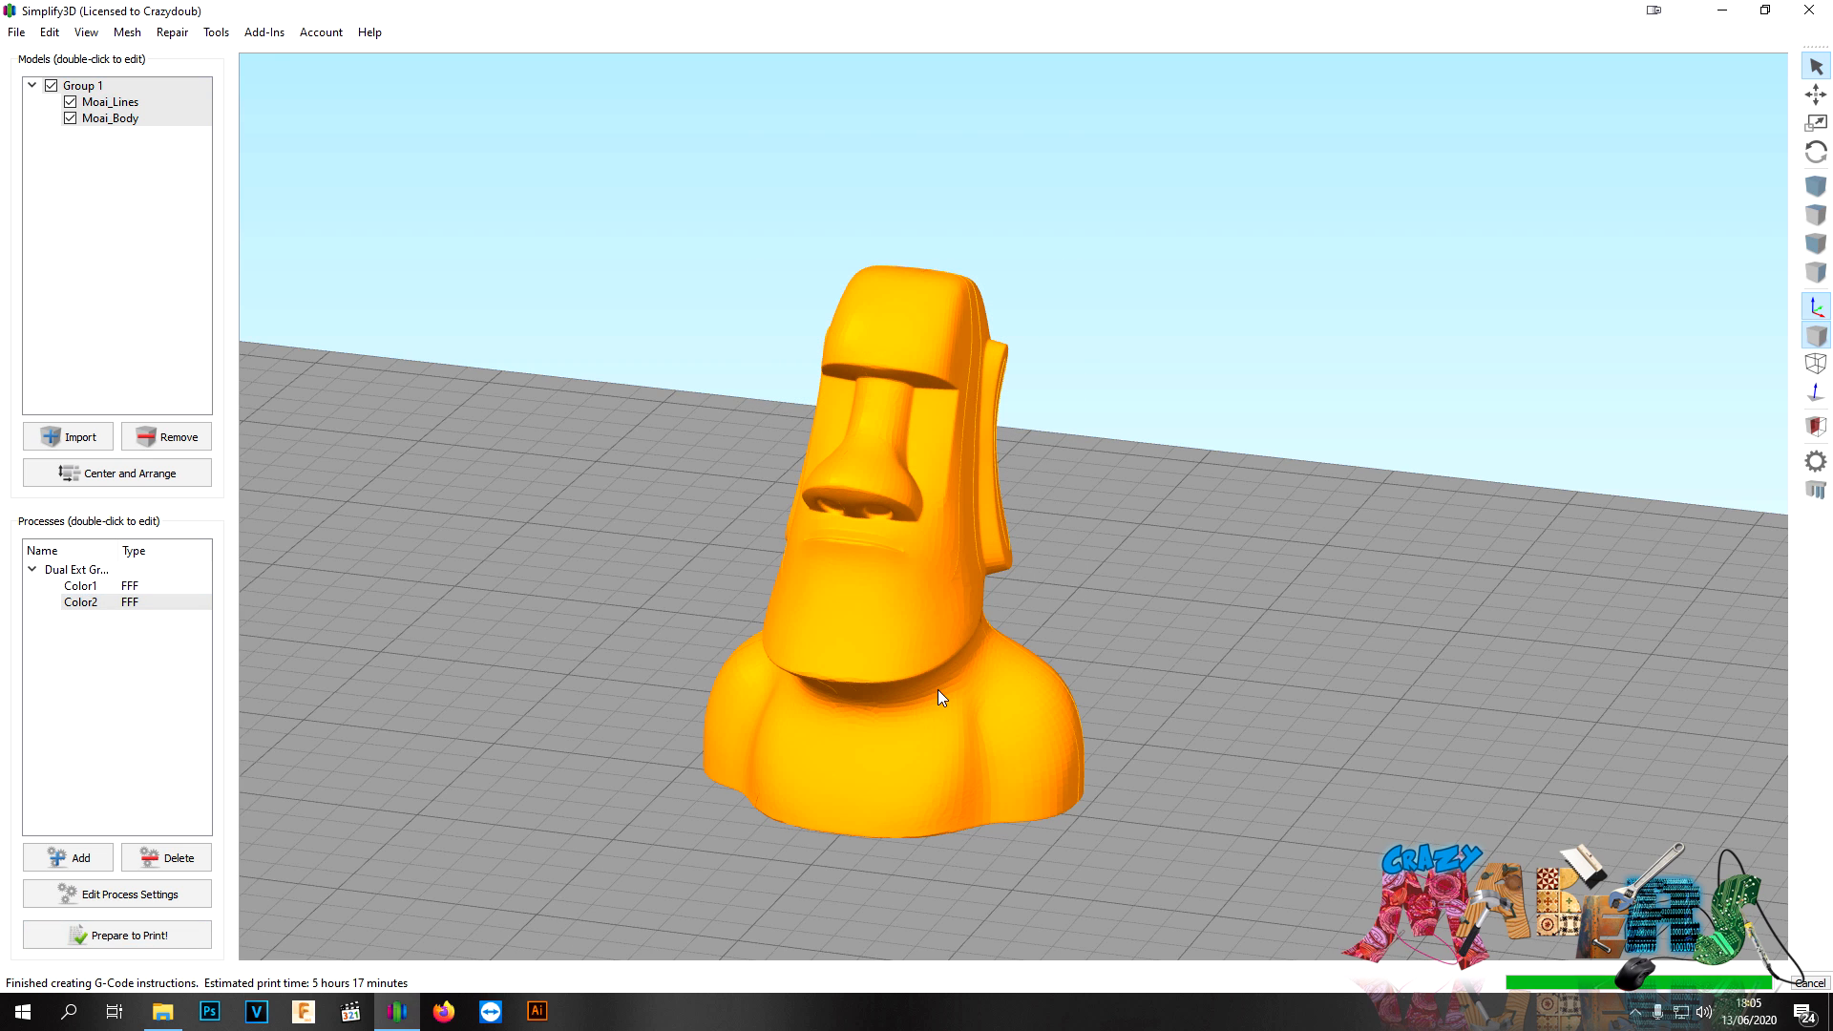
drag(817, 634, 1026, 522)
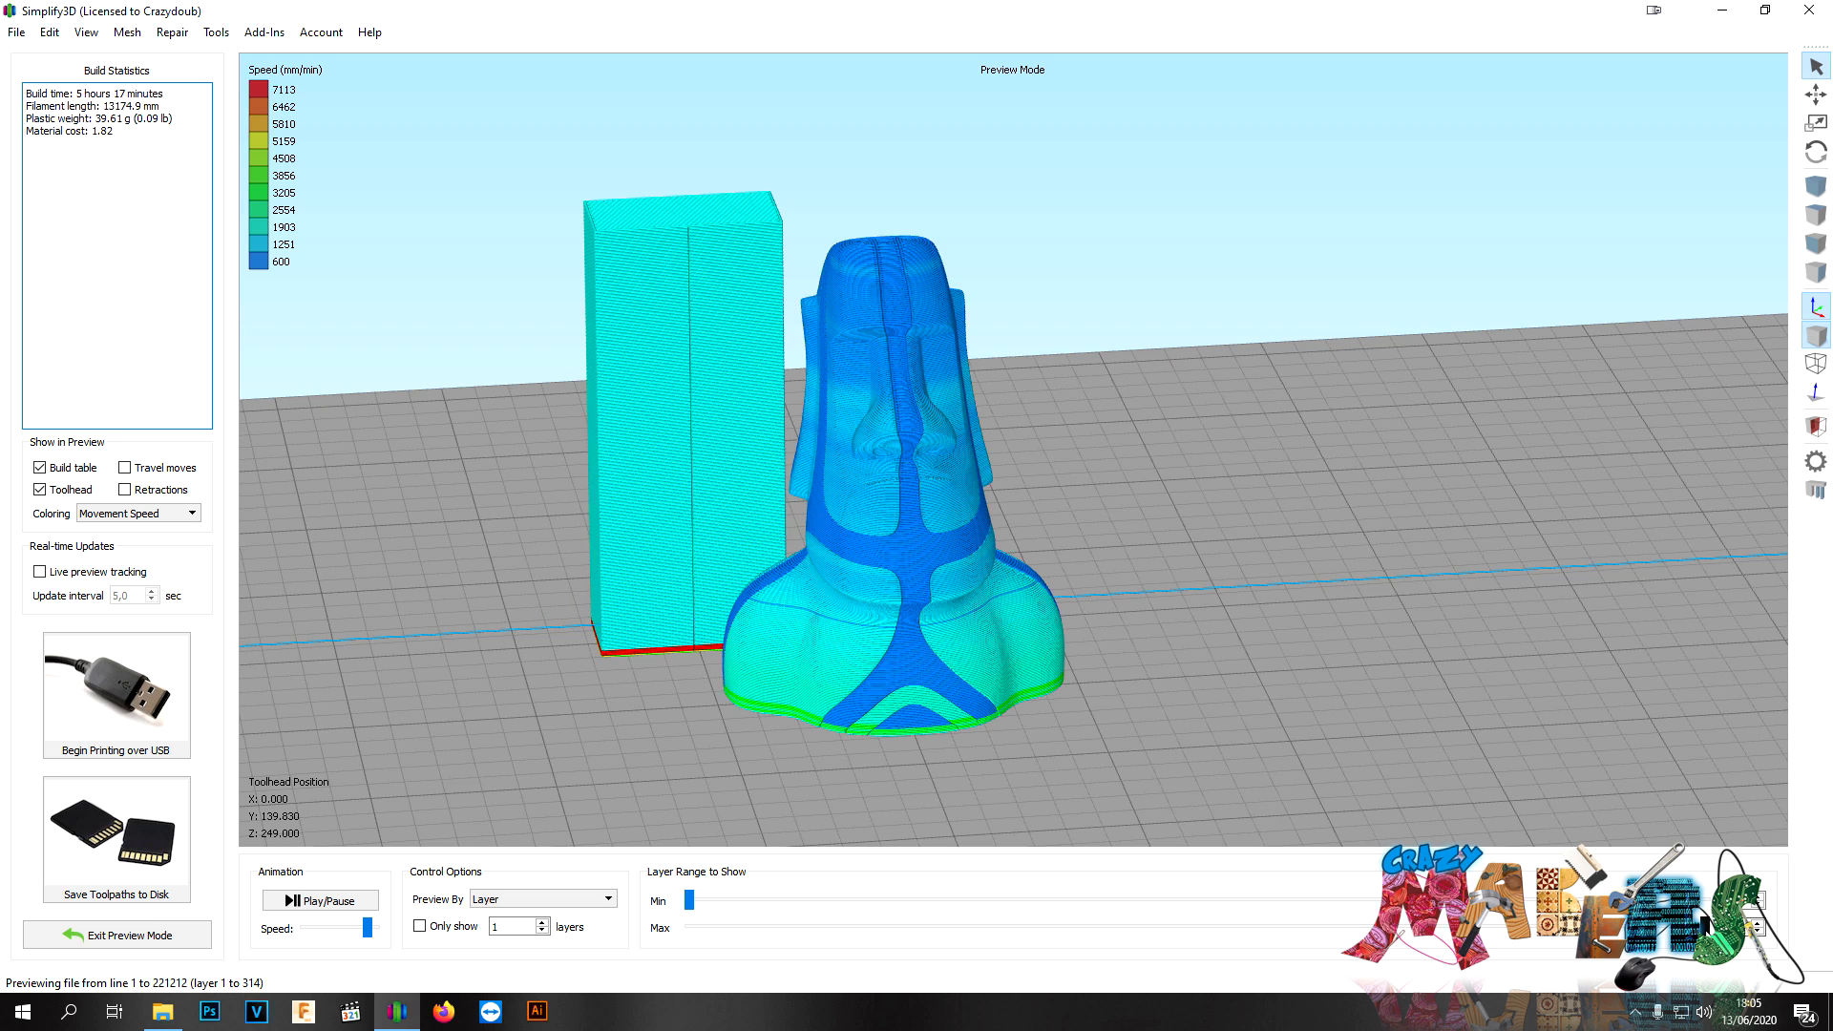
mouse_move(1704, 924)
mouse_down()
mouse_move(1437, 930)
mouse_move(1222, 971)
mouse_move(792, 982)
mouse_move(1108, 967)
mouse_move(1623, 984)
mouse_move(1680, 926)
mouse_move(1709, 926)
mouse_up()
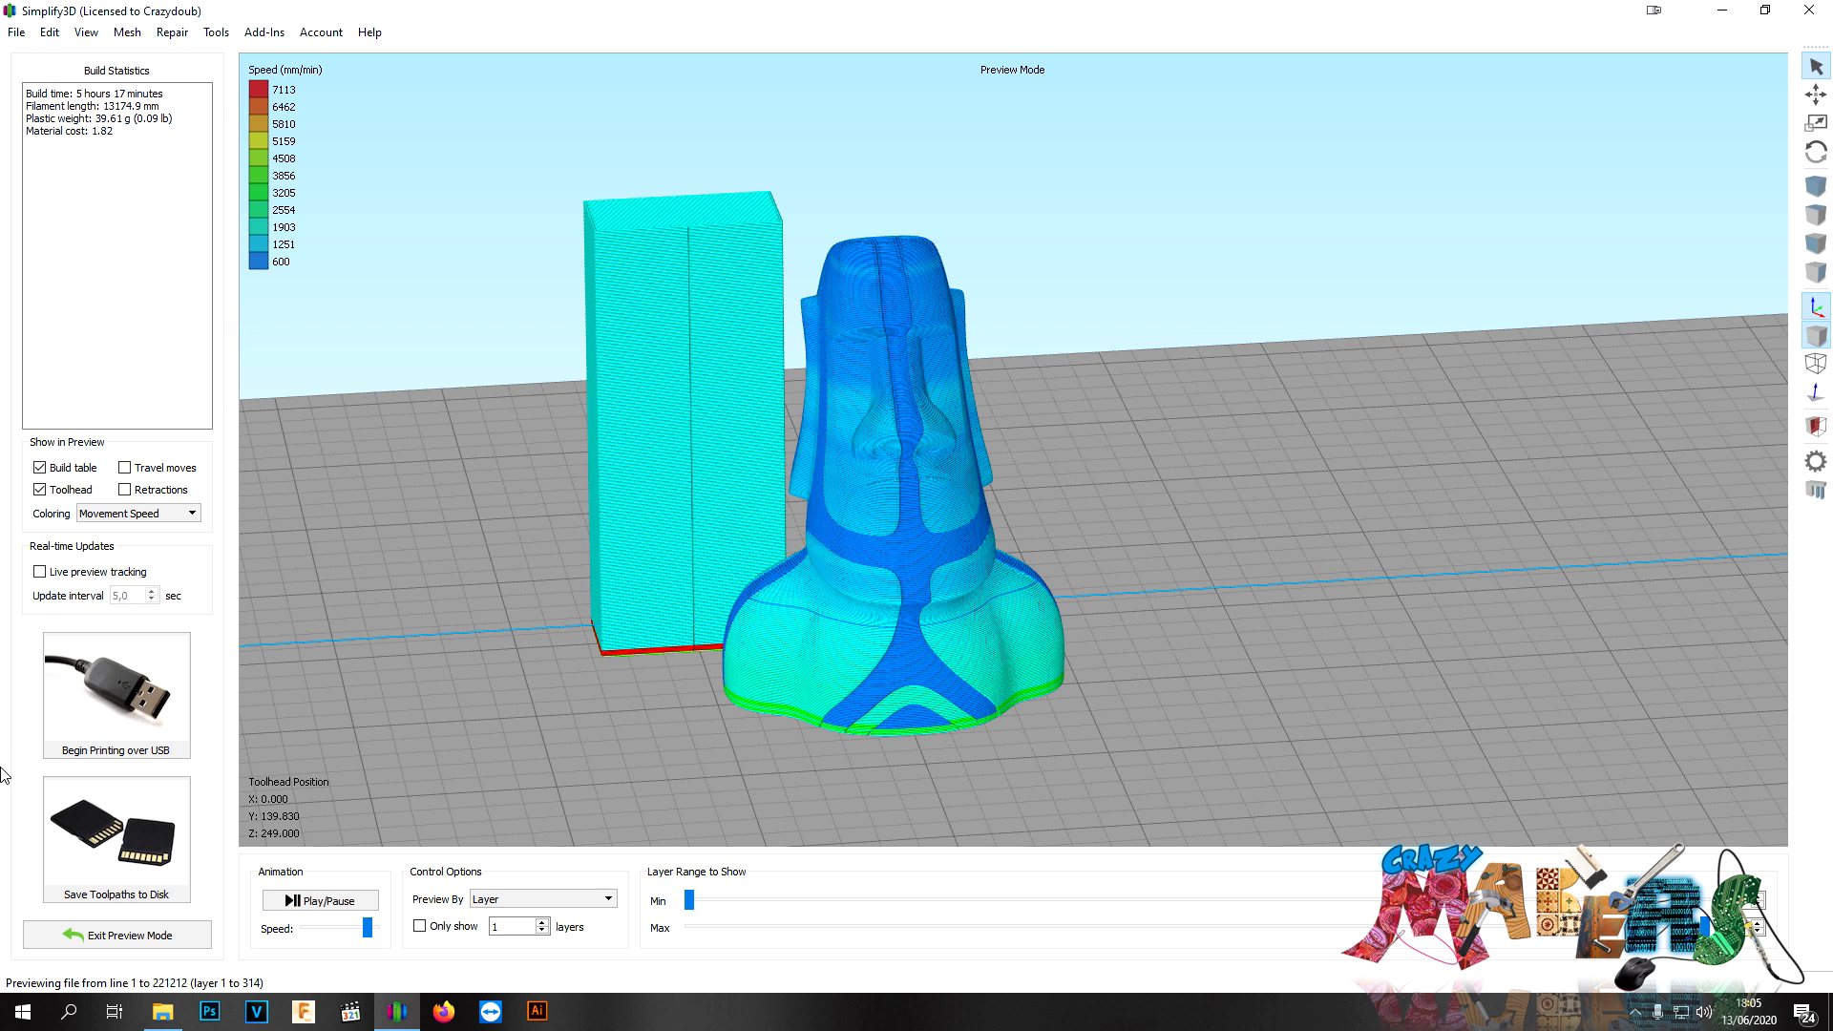
- Save the toolpaths to the SIDEWINDER (J:) drive as Moai.gcode
click(105, 840)
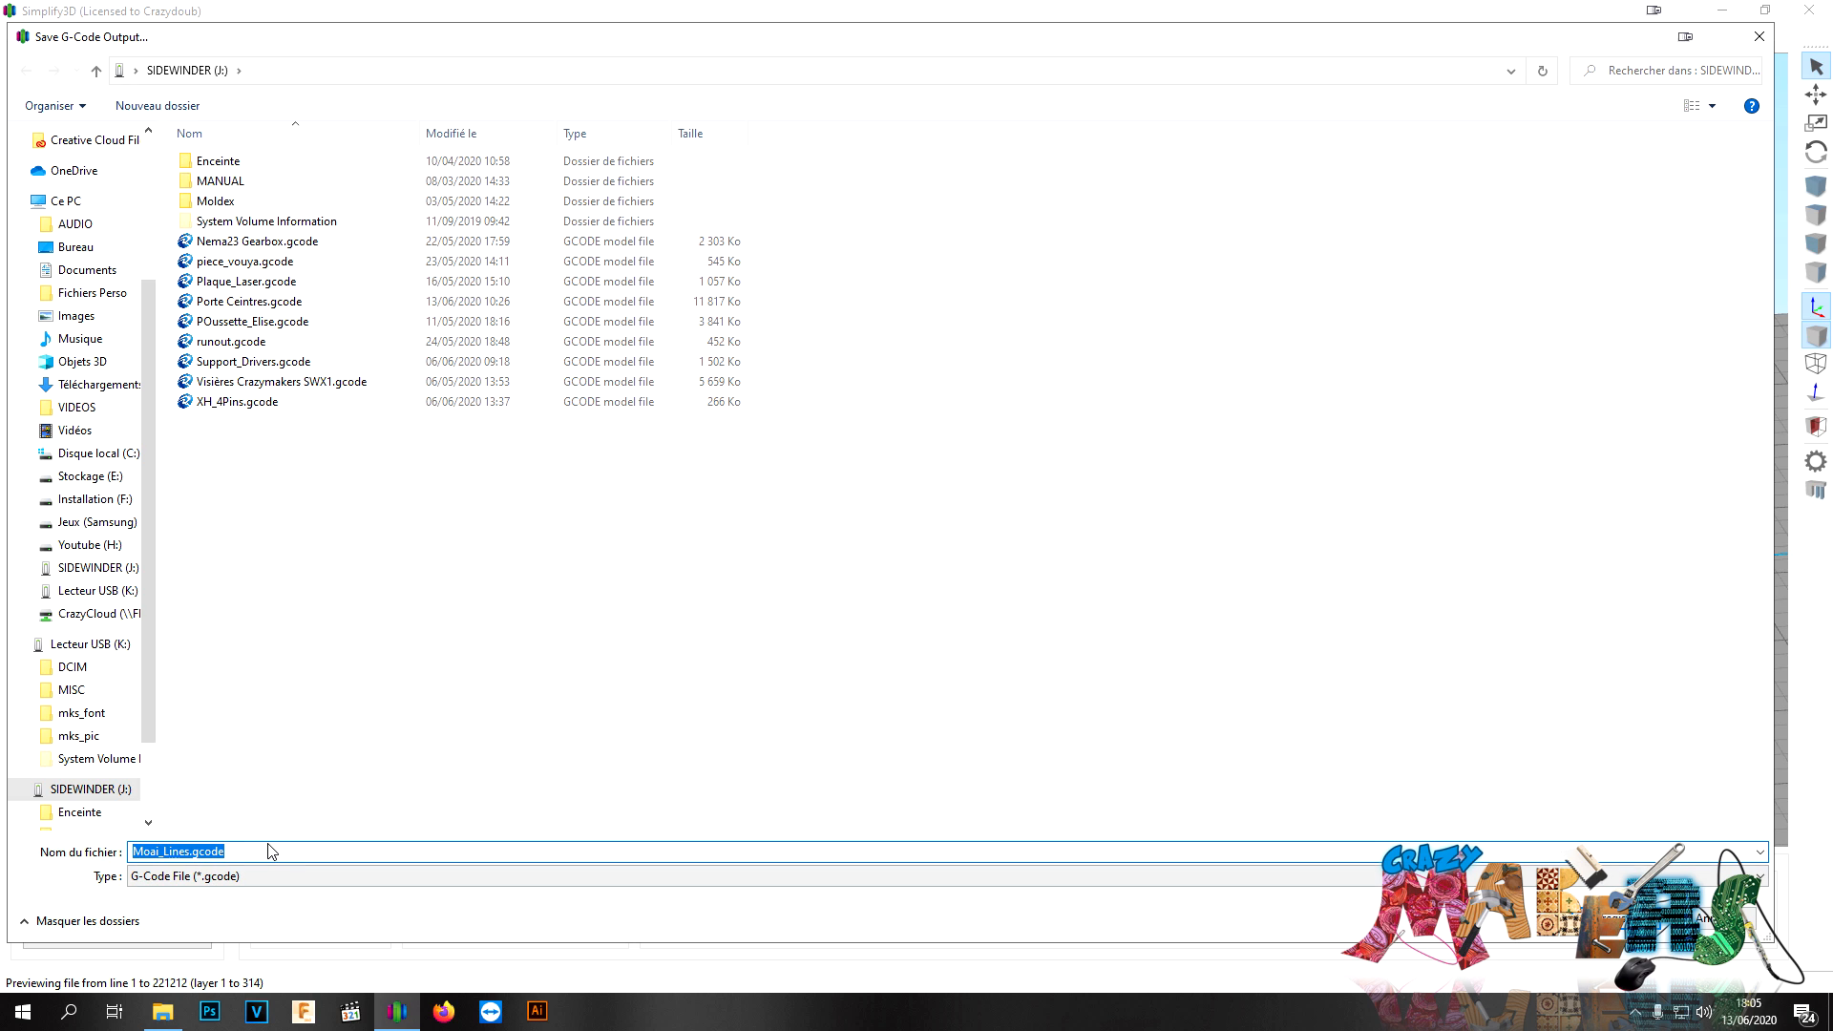
click(158, 854)
key(Delete)
key(Delete)
key(Delete)
key(Delete)
key(Delete)
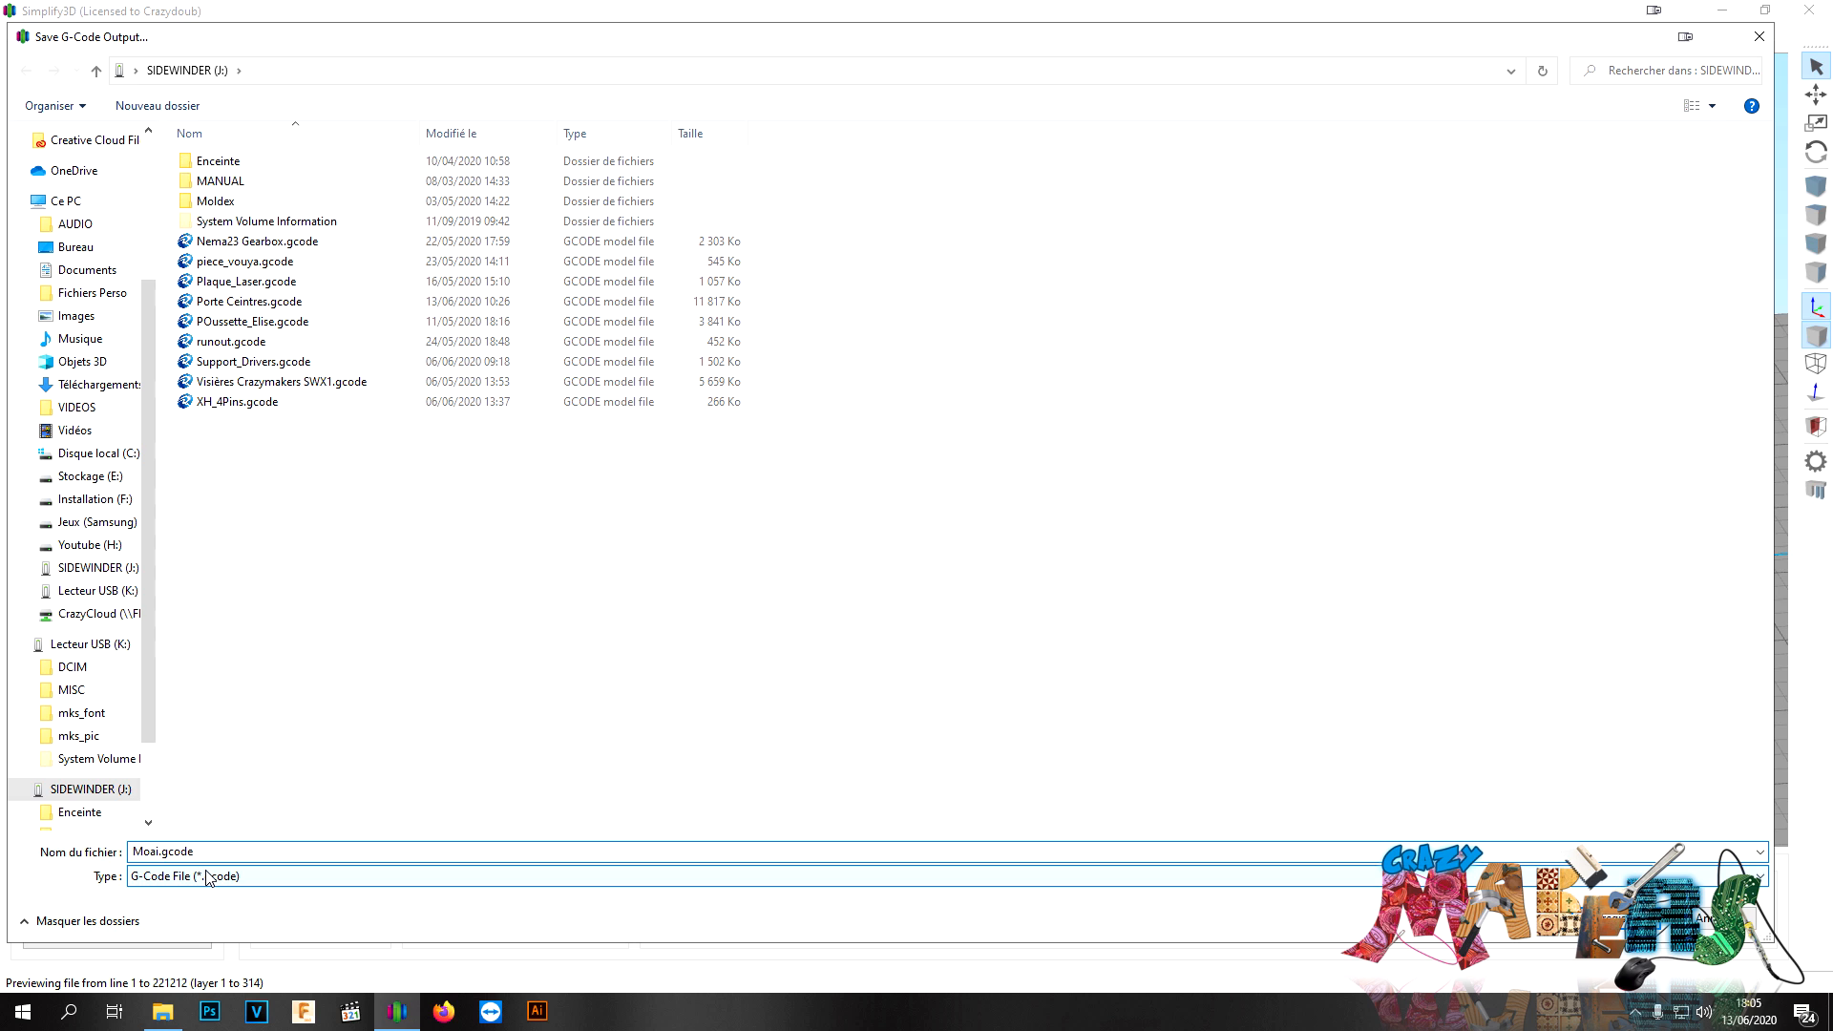
key(Return)
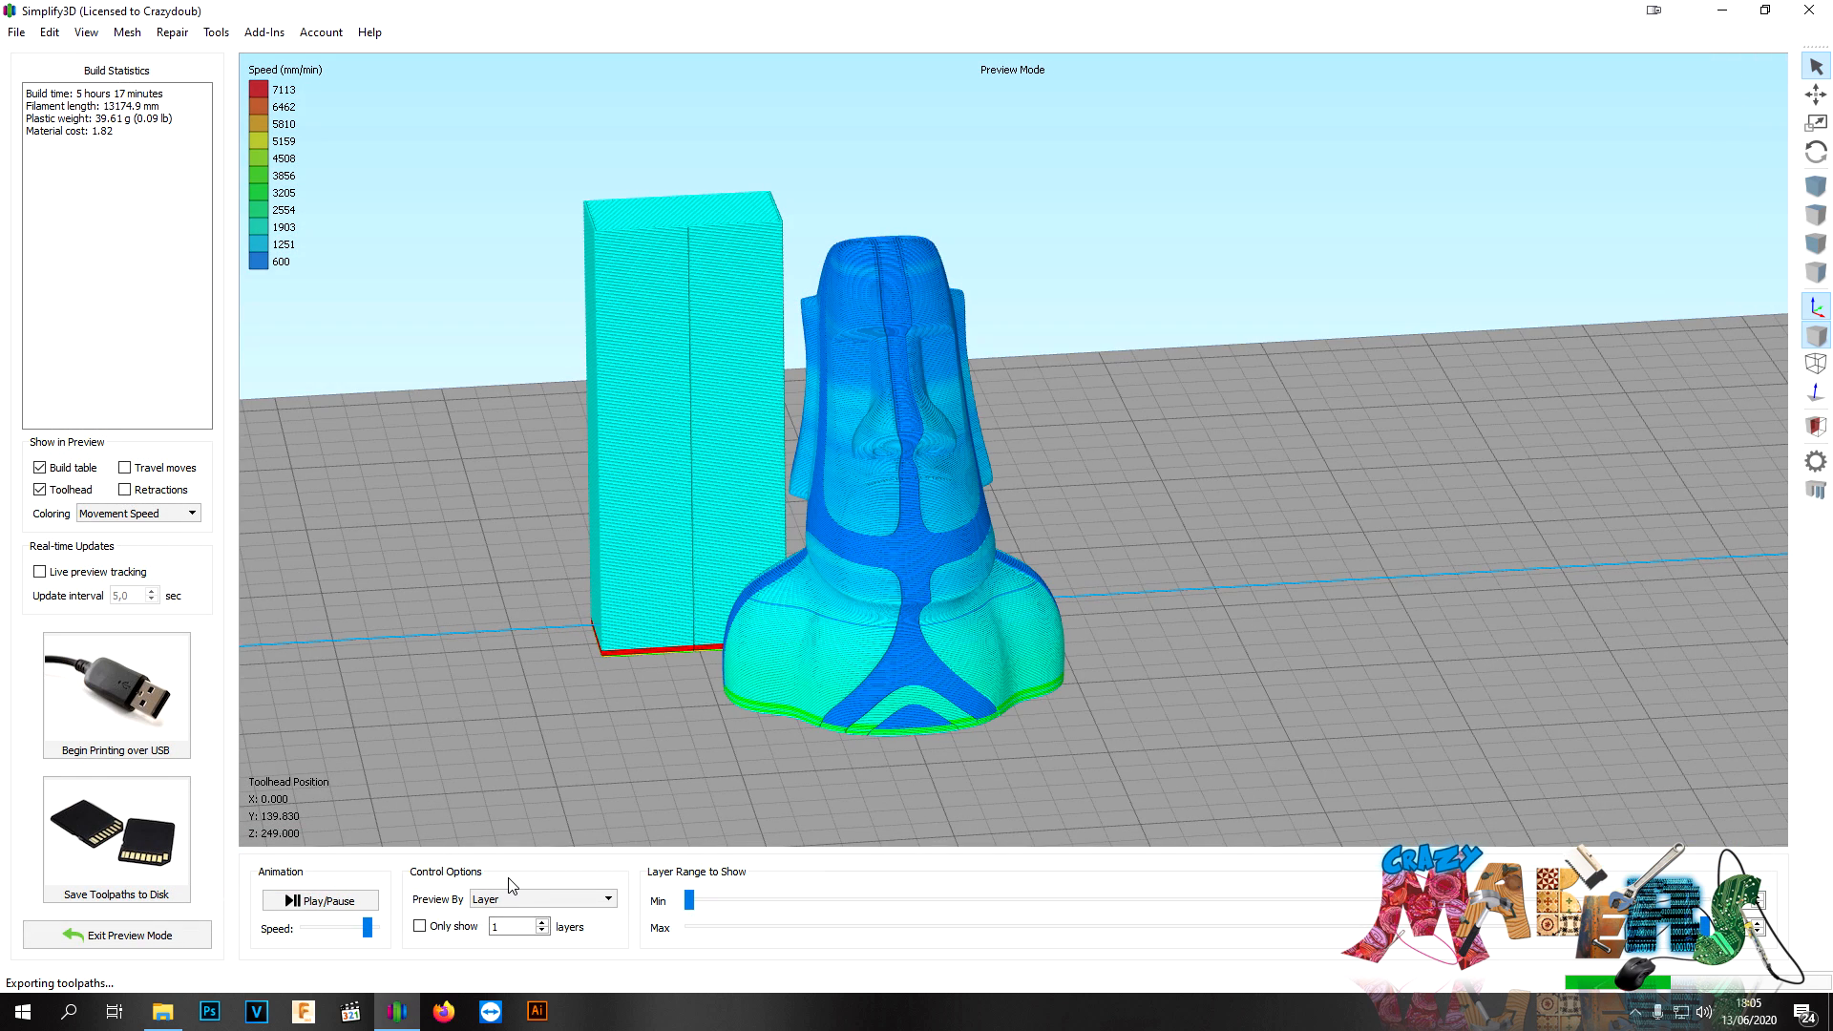